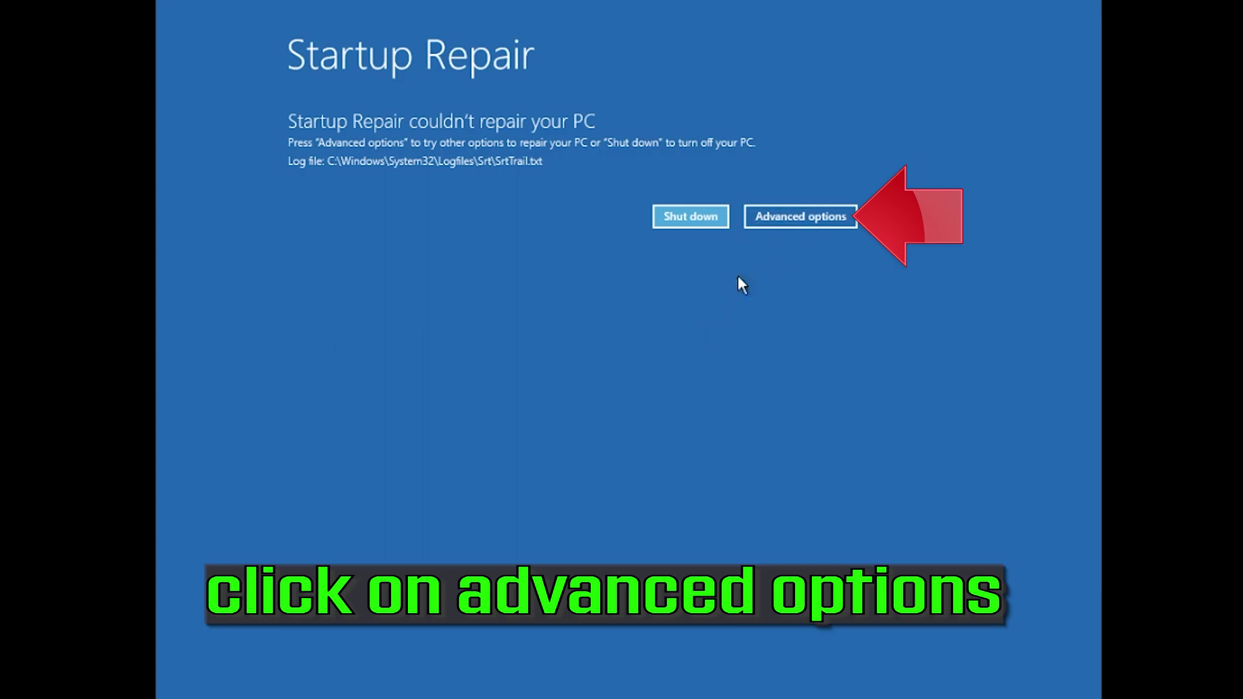
- Run Startup Repair from the advanced troubleshooting options, choosing the listed account and continuing with a blank password
click(796, 217)
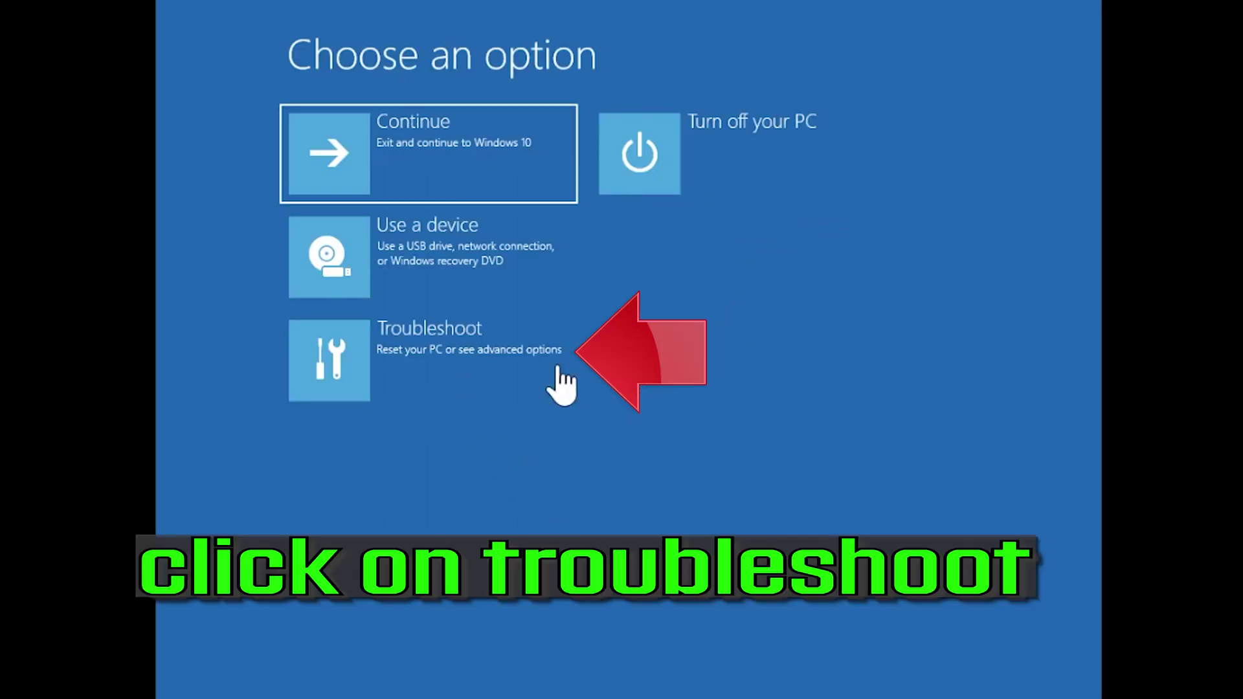
click(415, 383)
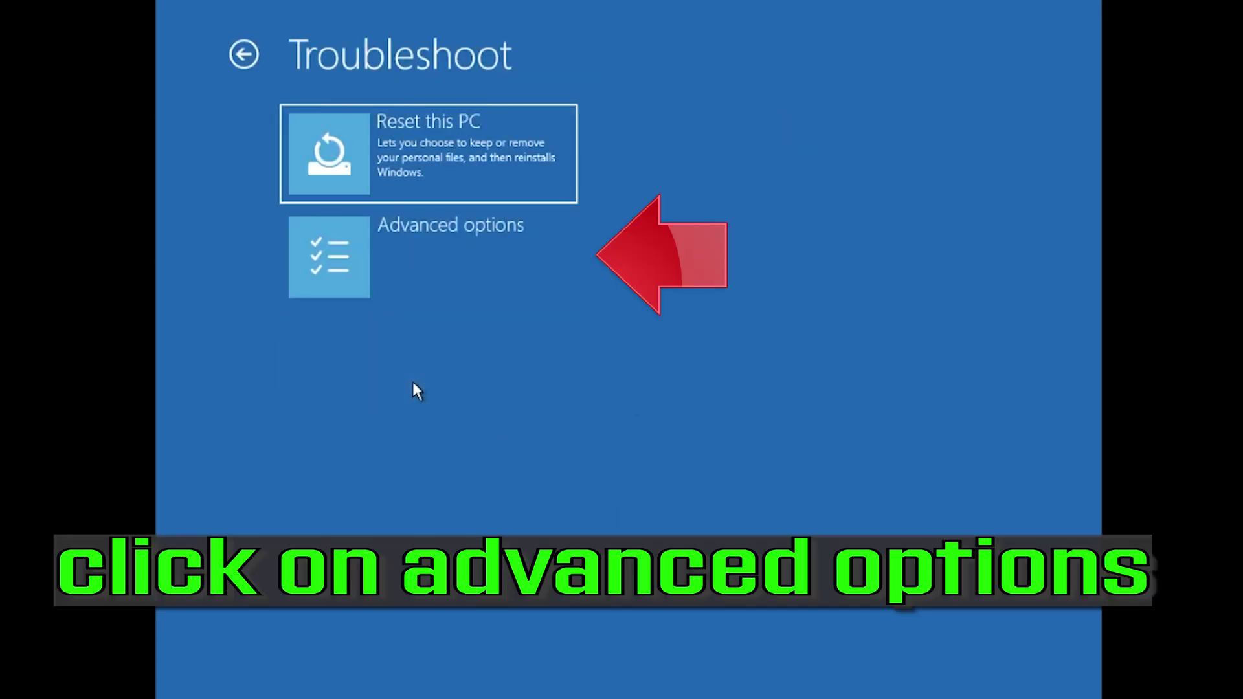
click(449, 281)
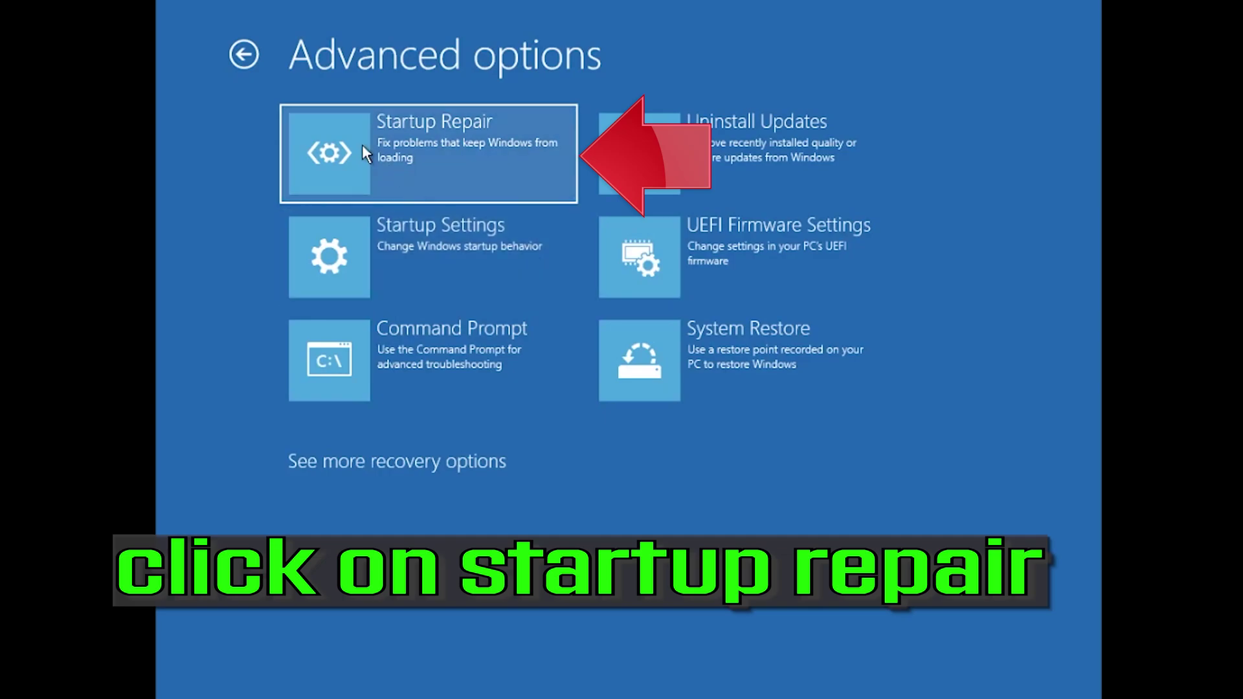
click(454, 149)
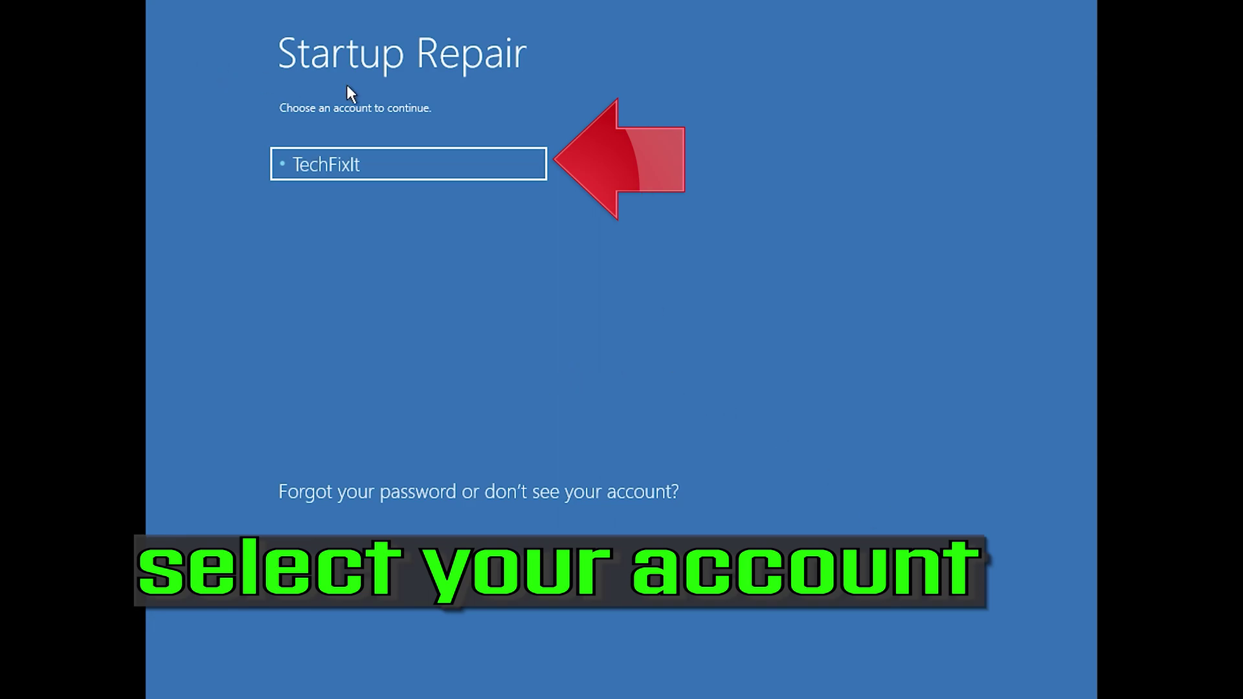
click(465, 168)
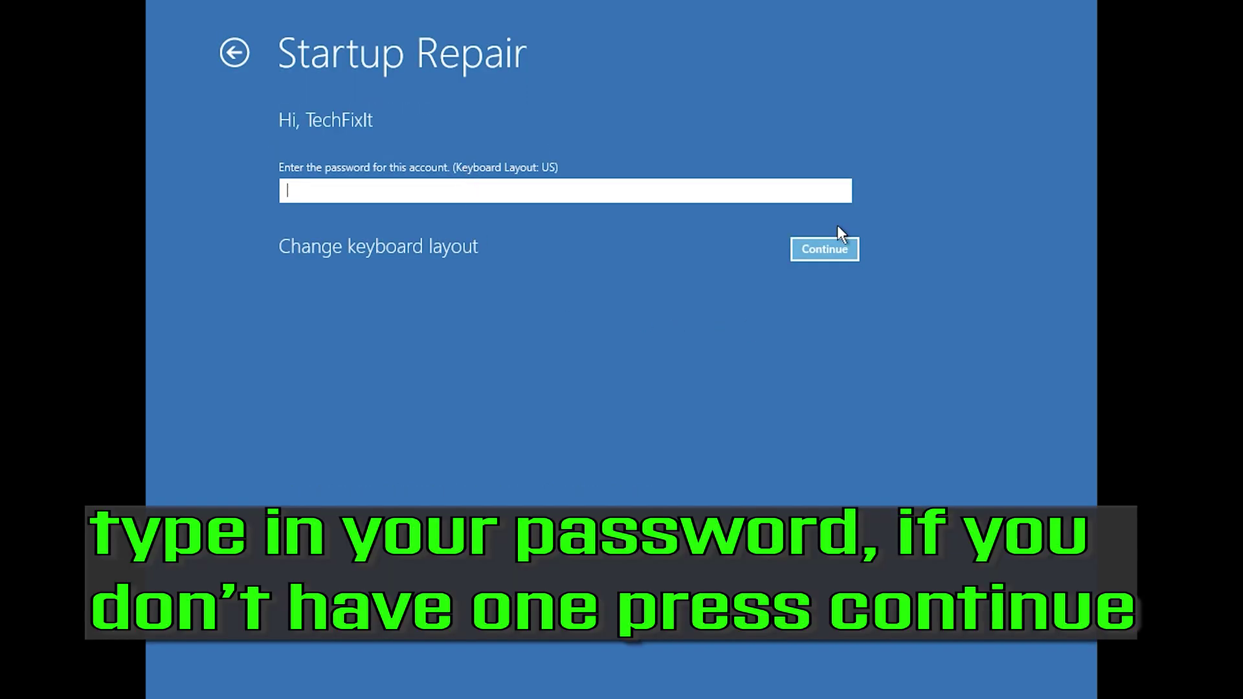
click(834, 250)
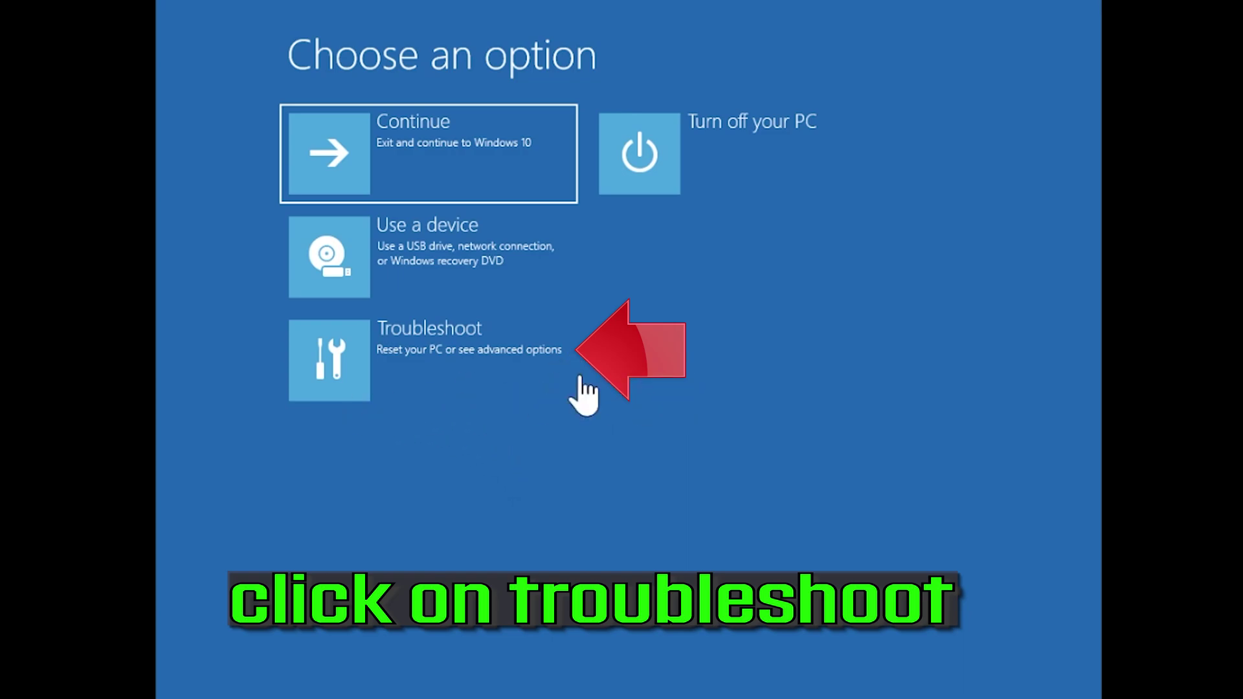
- Open Command Prompt from the advanced troubleshooting options, continuing with a blank account password
click(413, 383)
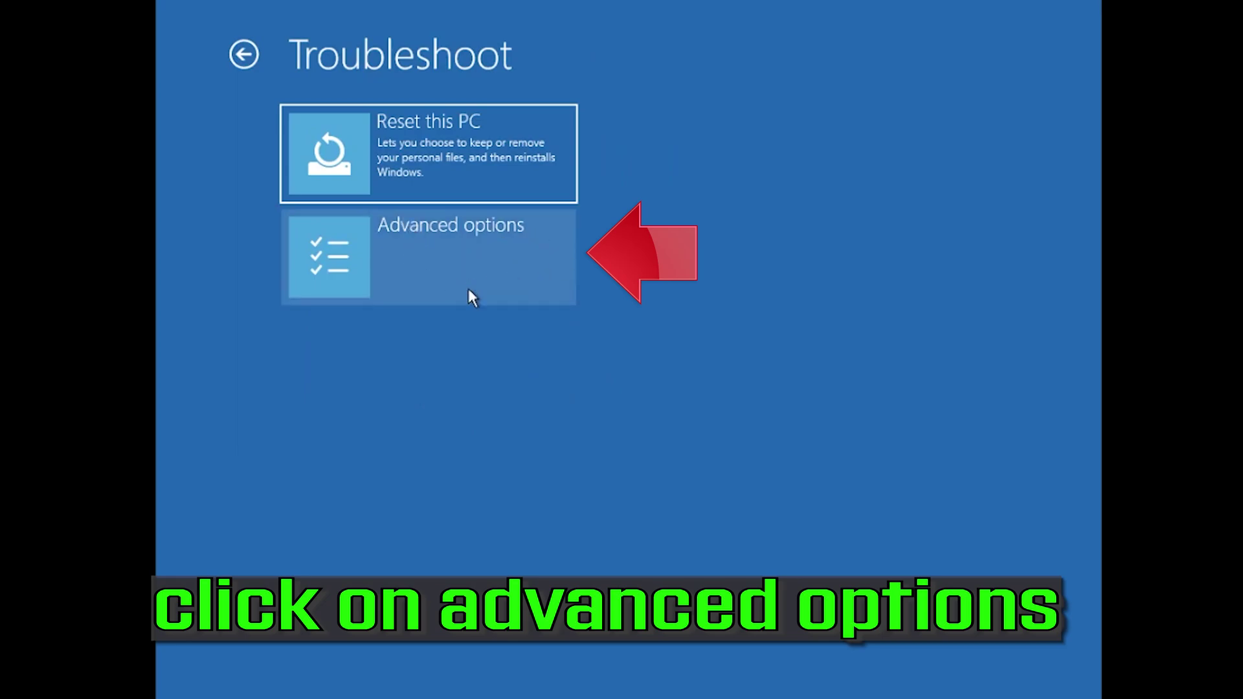
click(536, 260)
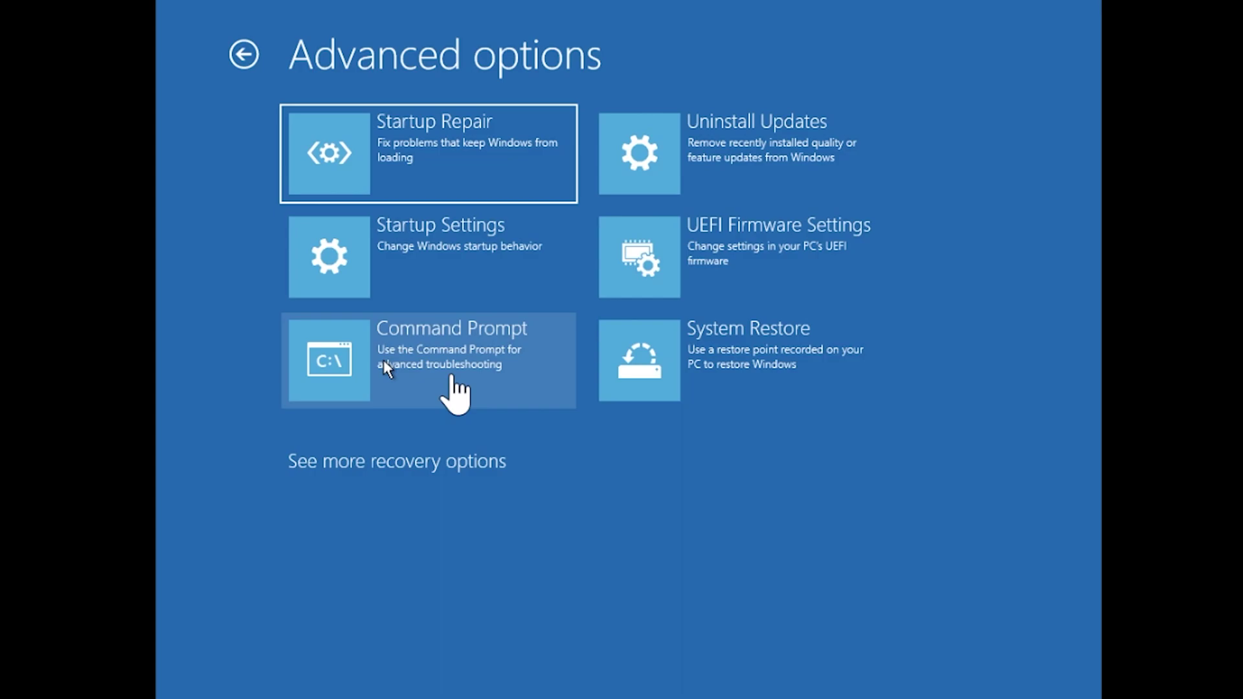
click(452, 373)
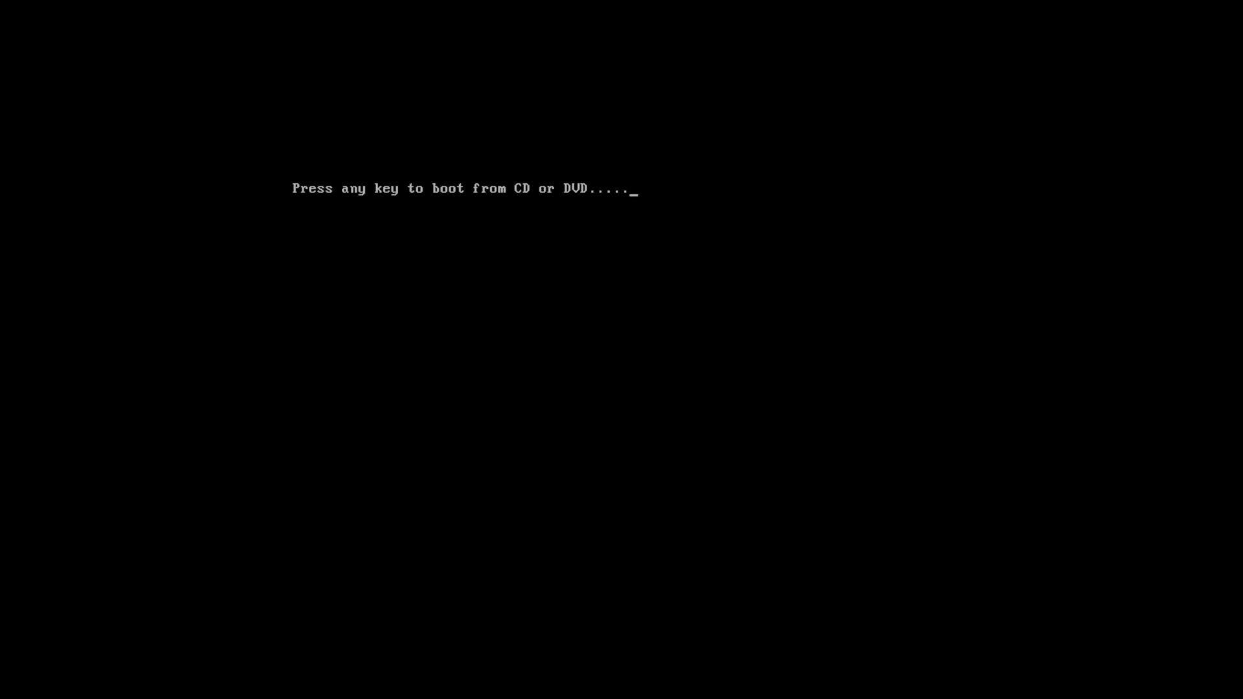
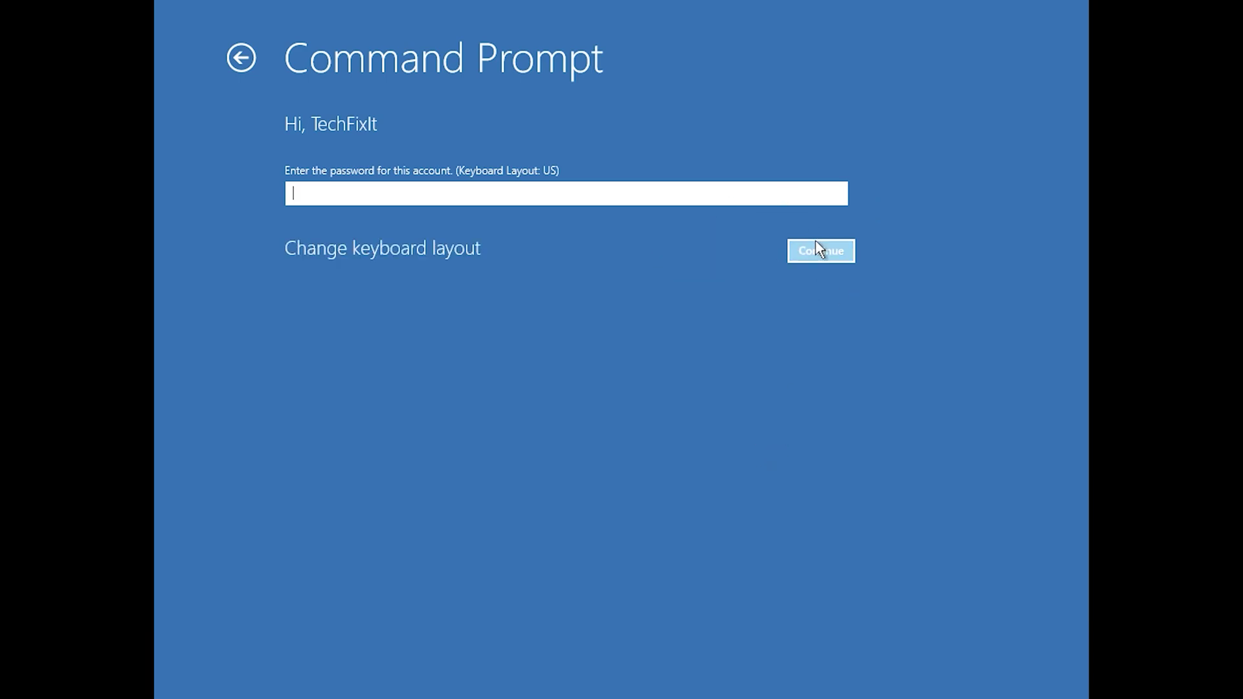
click(817, 249)
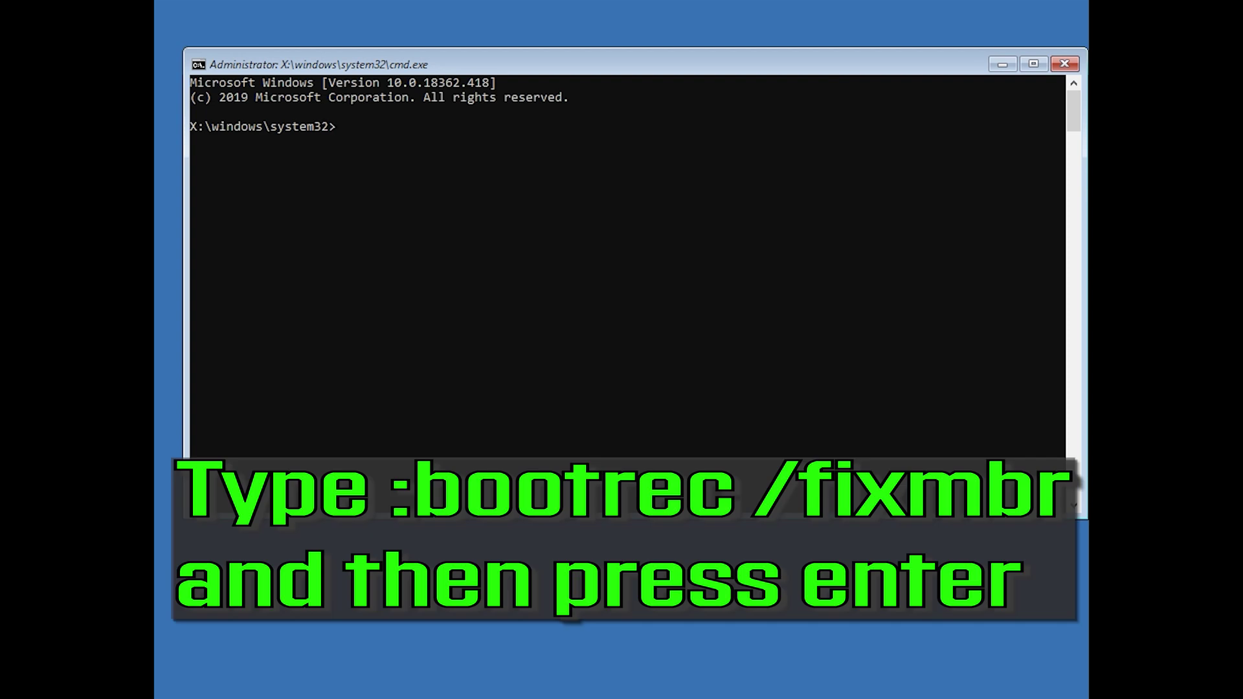
- Repair the master boot record with bootrec /fixmbr, and try to write a new boot sector with bootrec /fixboot
text(bootrec /fixmbr)
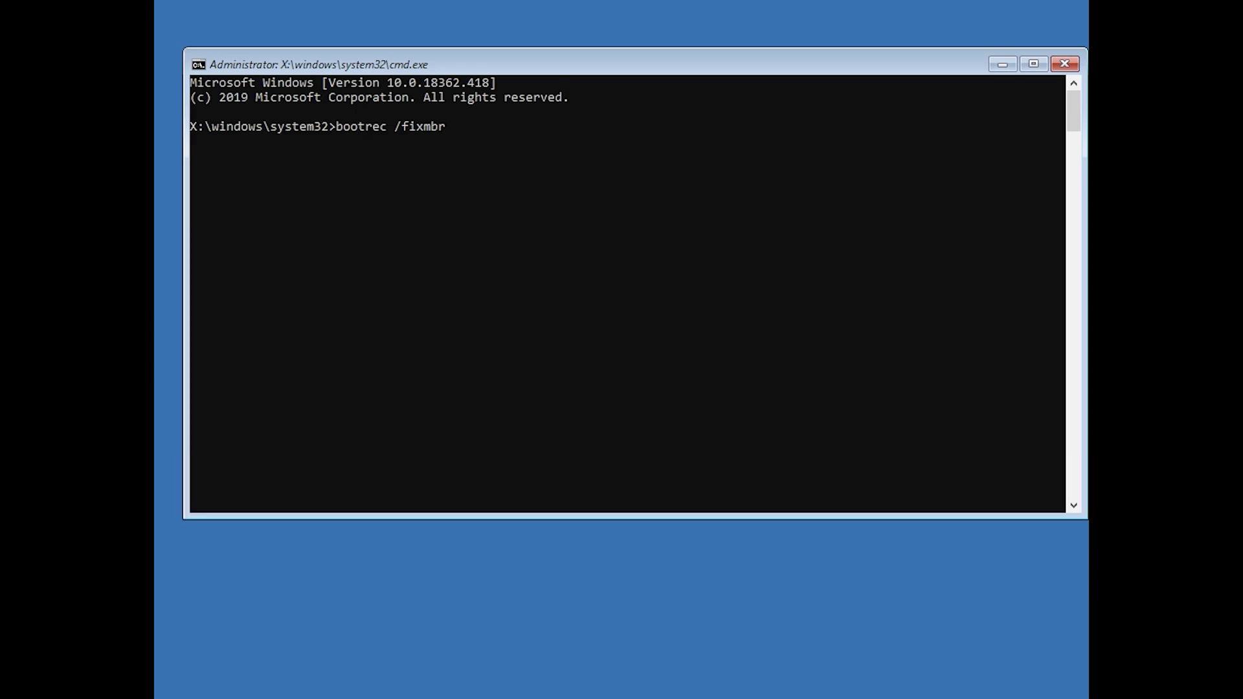
key(Return)
text(bootrec)
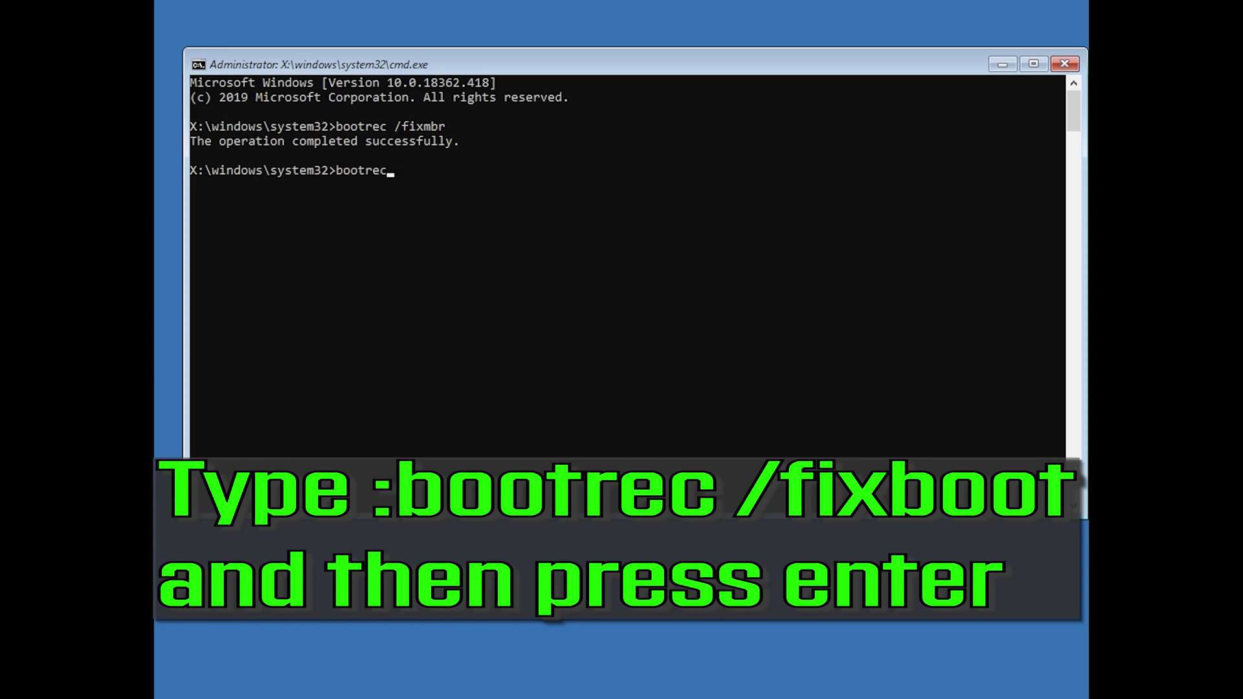
text( /fixboot)
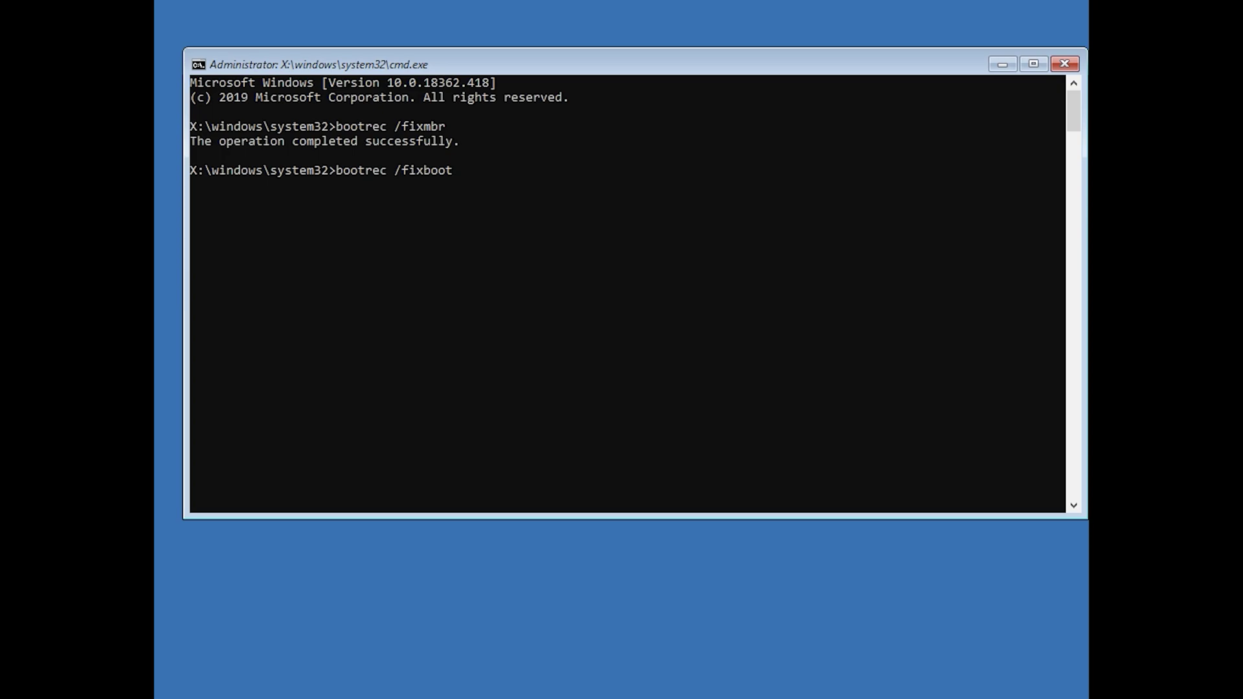
key(Return)
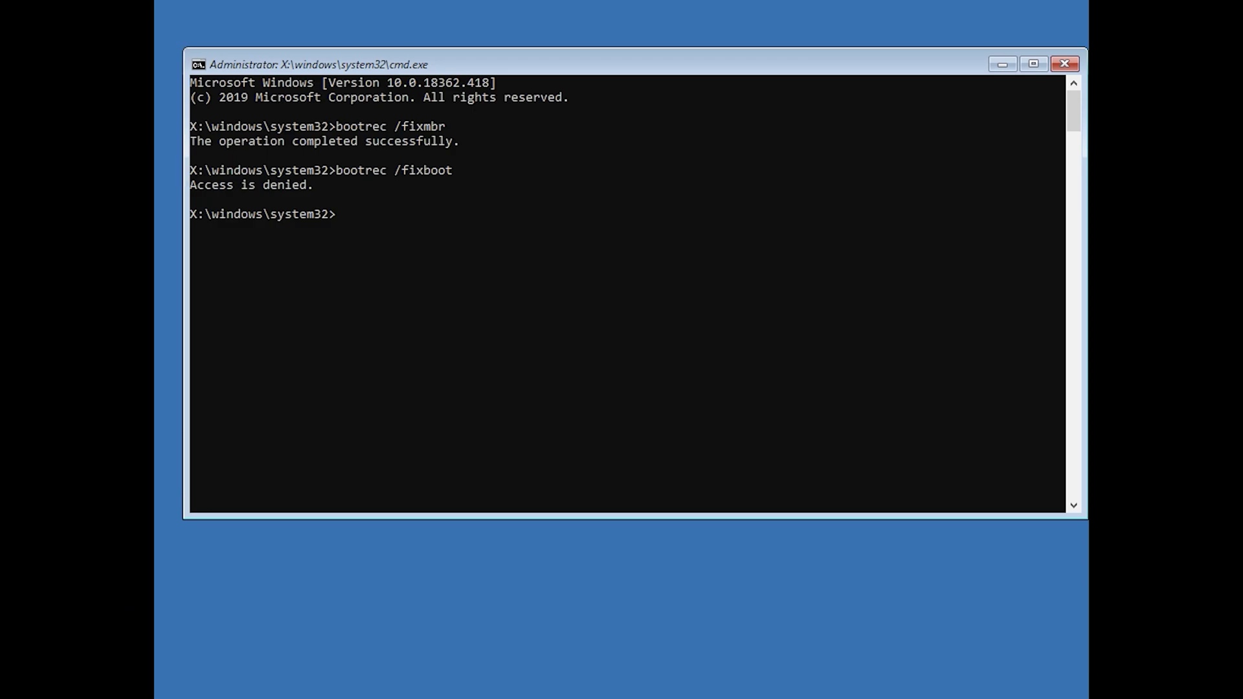
- Update the system partition's boot code with bootsect /nt60 sys, and run bootrec /fixboot again
text(b)
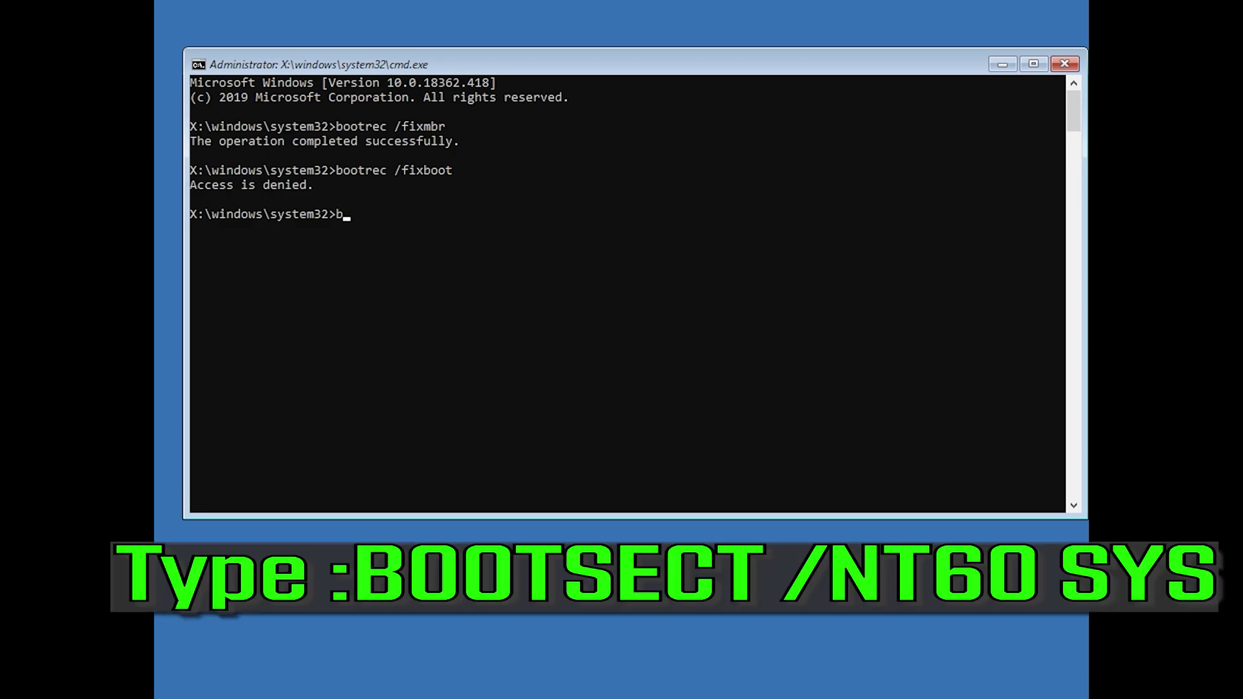
text(ootsect /nt60 sys)
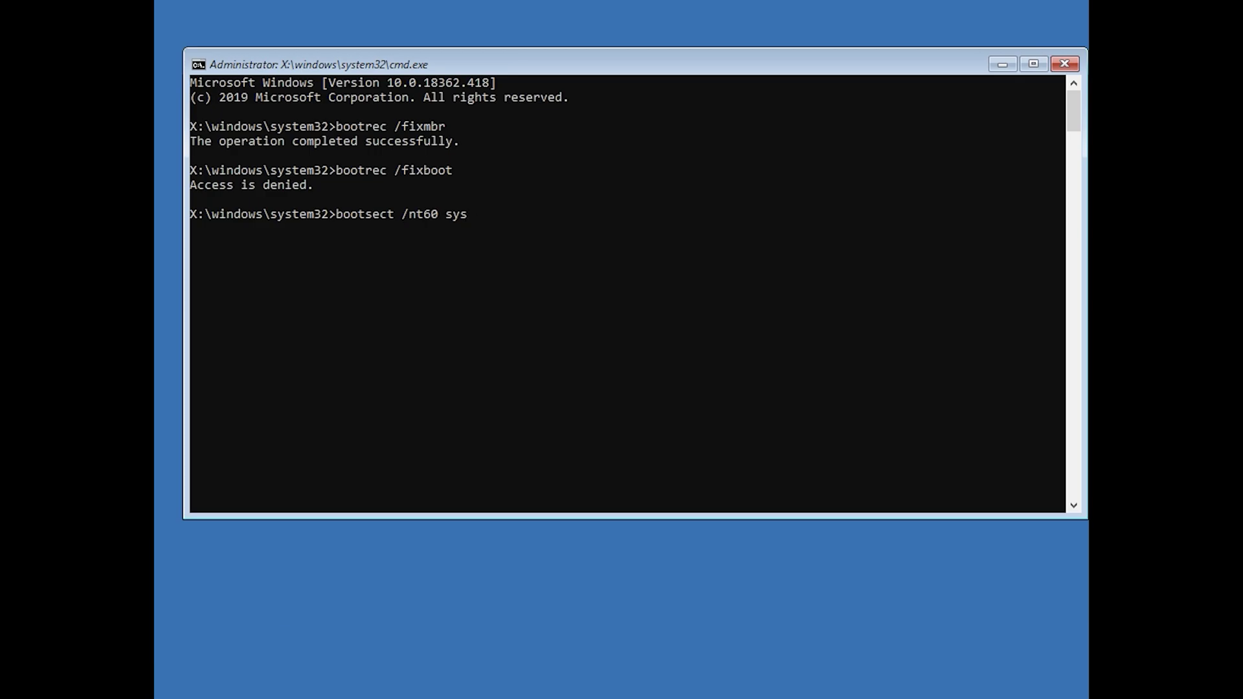
key(Return)
text(boot)
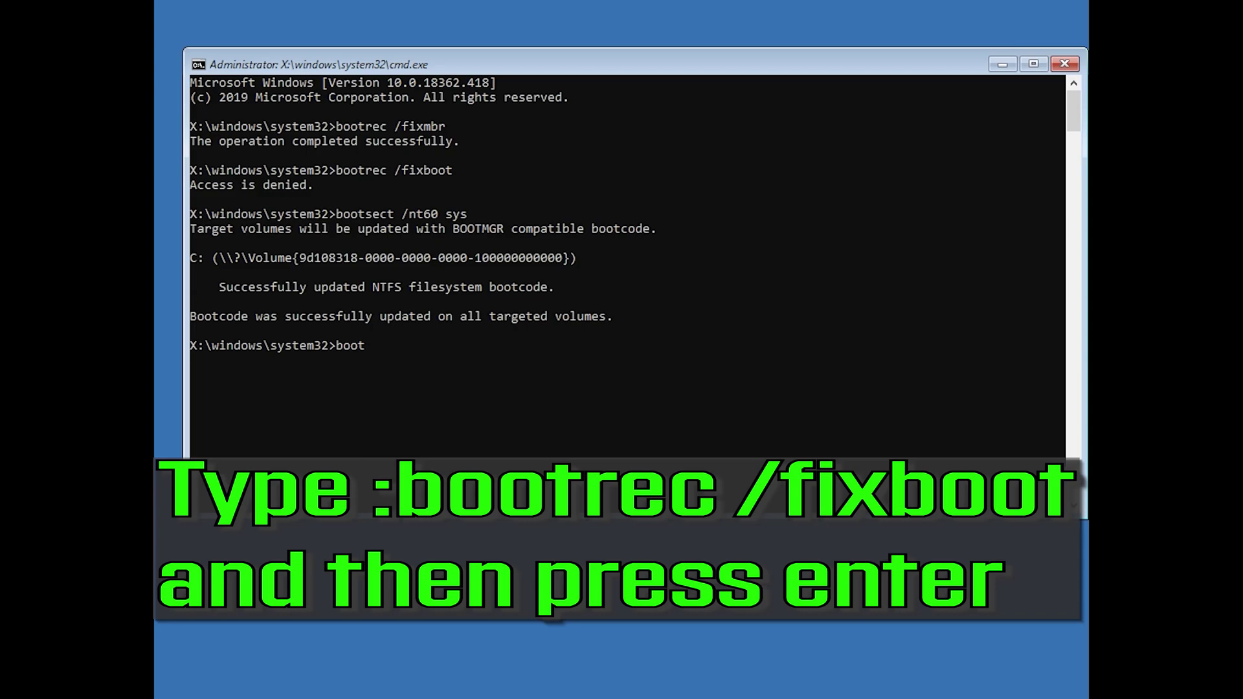
text(rec /fixboot)
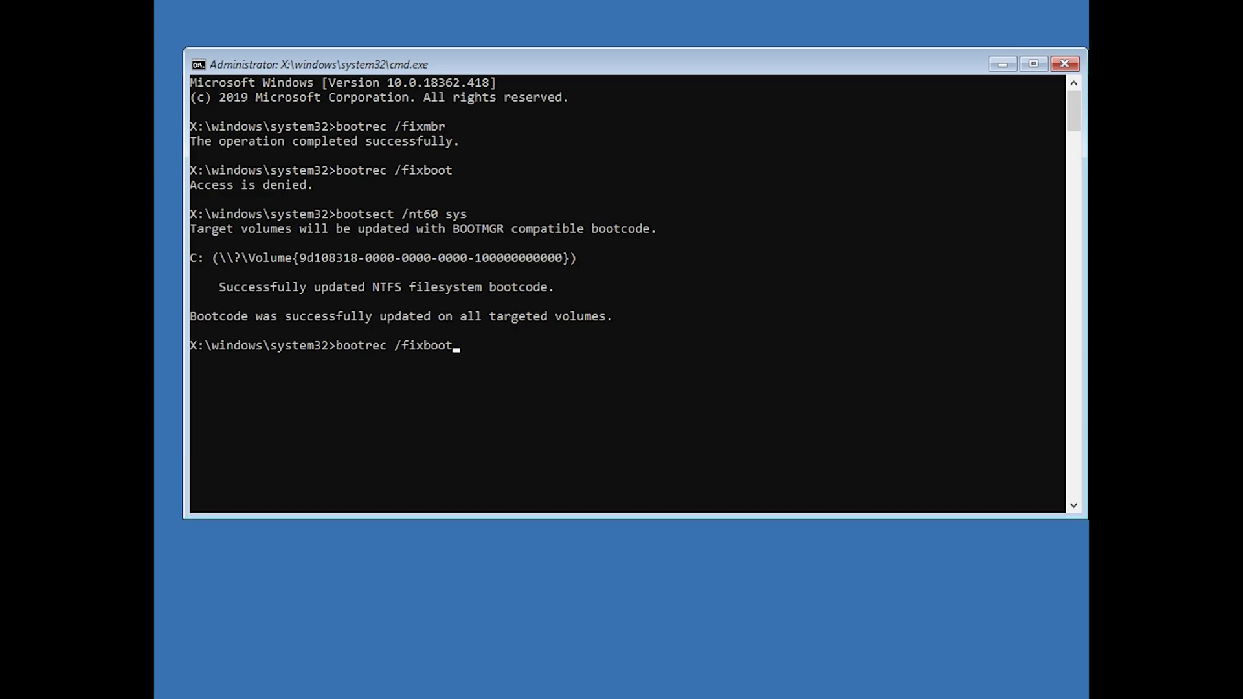
key(Return)
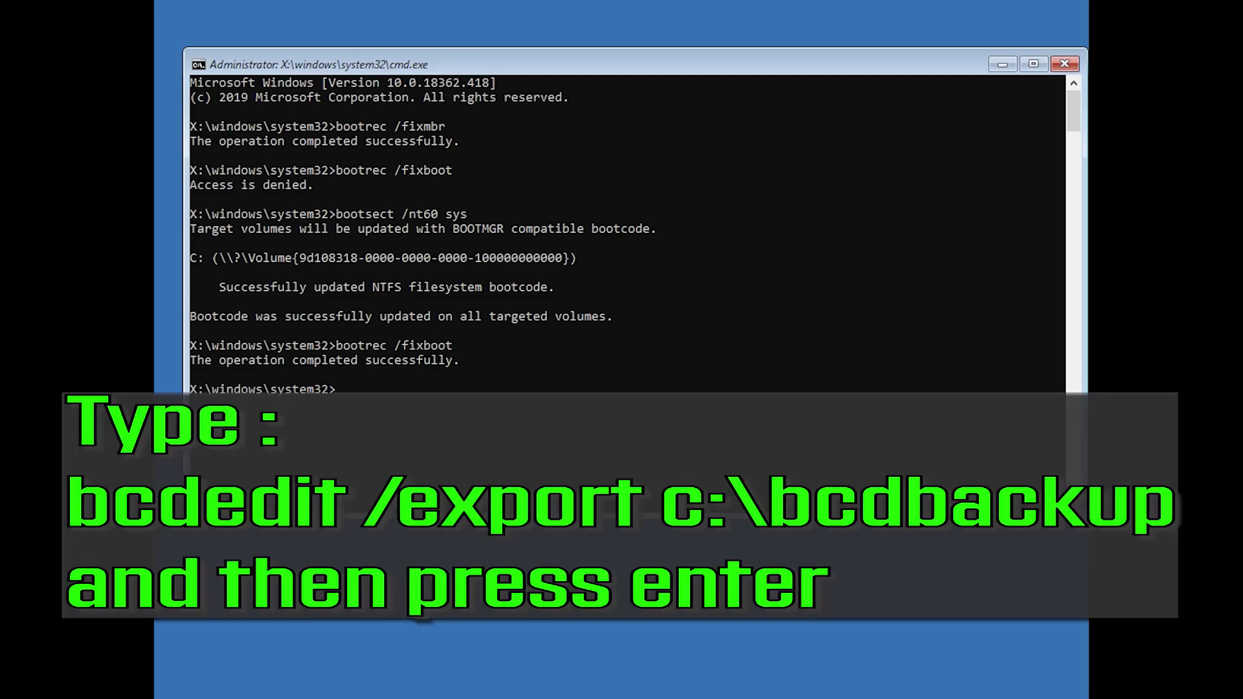
- Back up the boot configuration data by running bcdedit /export c:\bcdbackup
text(bcdedit /export c:\bcd)
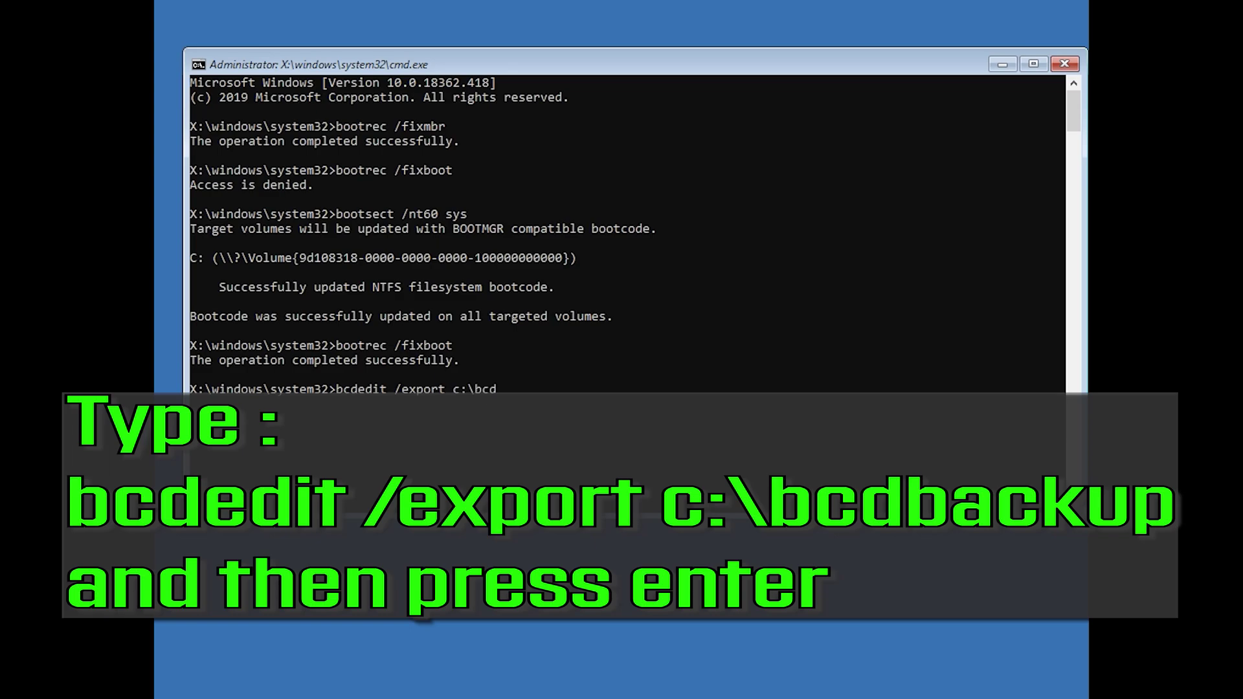
text(backup)
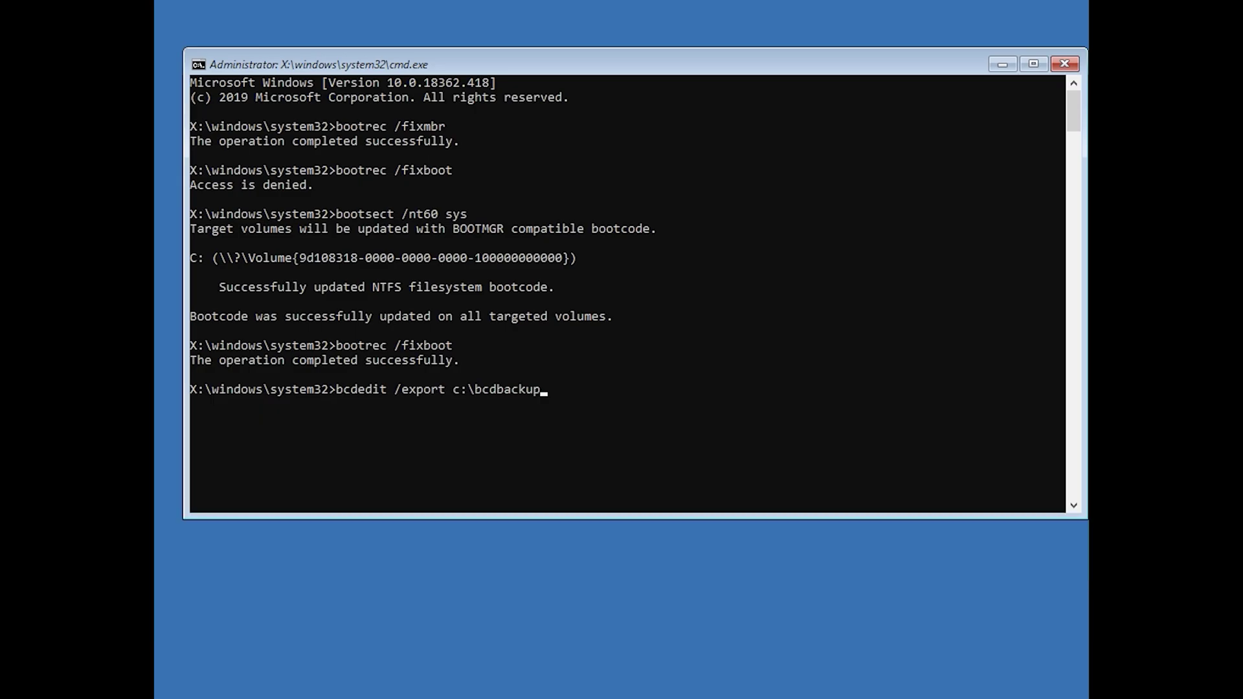
key(Return)
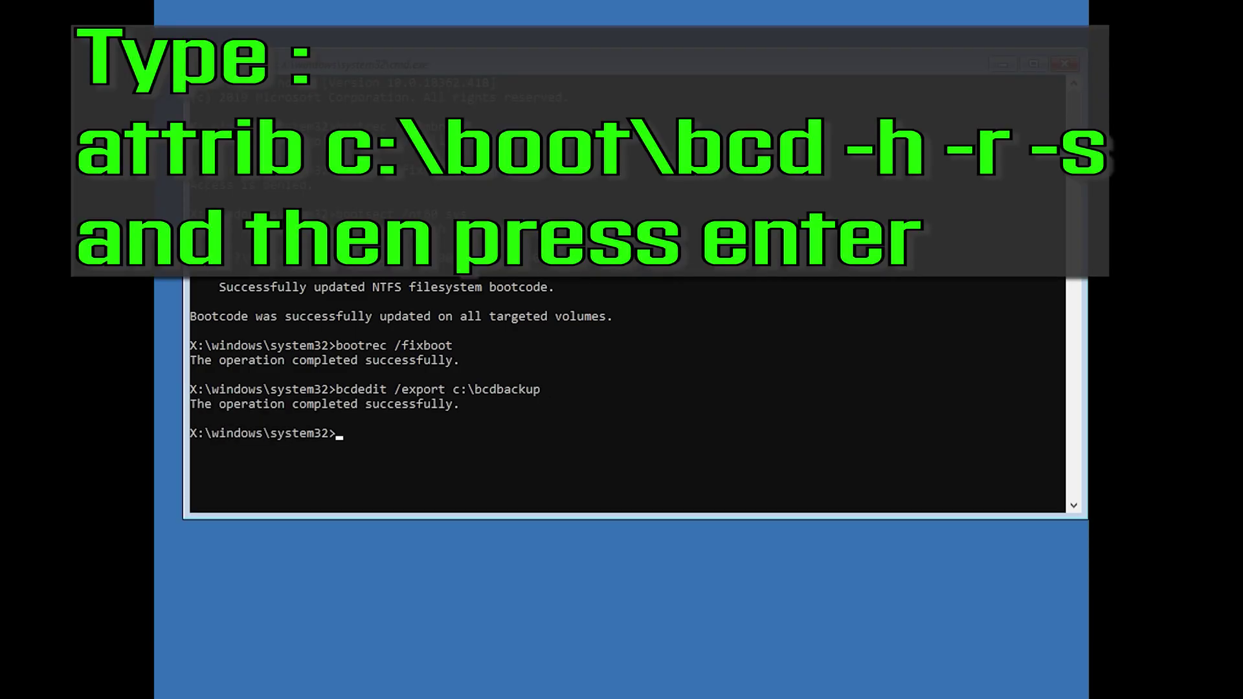
- Clear the hidden, read-only and system attributes of c:\boot\bcd using attrib with -h -r -s, and rename the file bcd.old
text(attrib c:\boot\bcd -h -r -s)
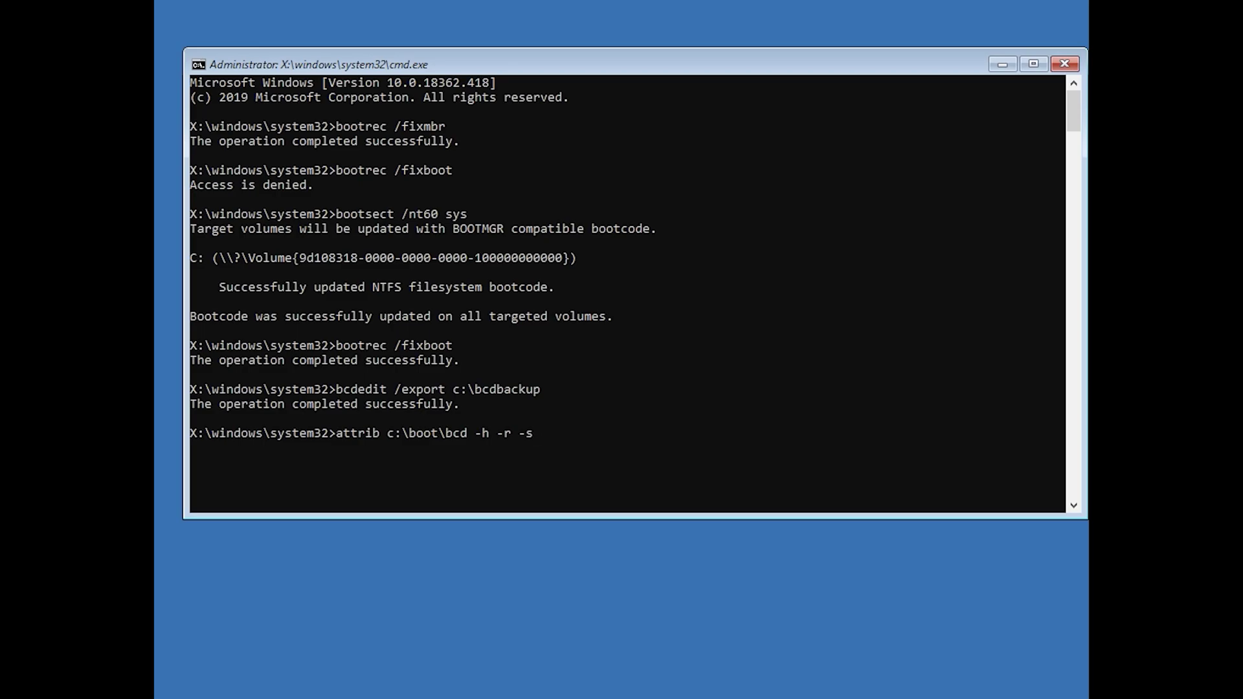
key(Return)
text(r)
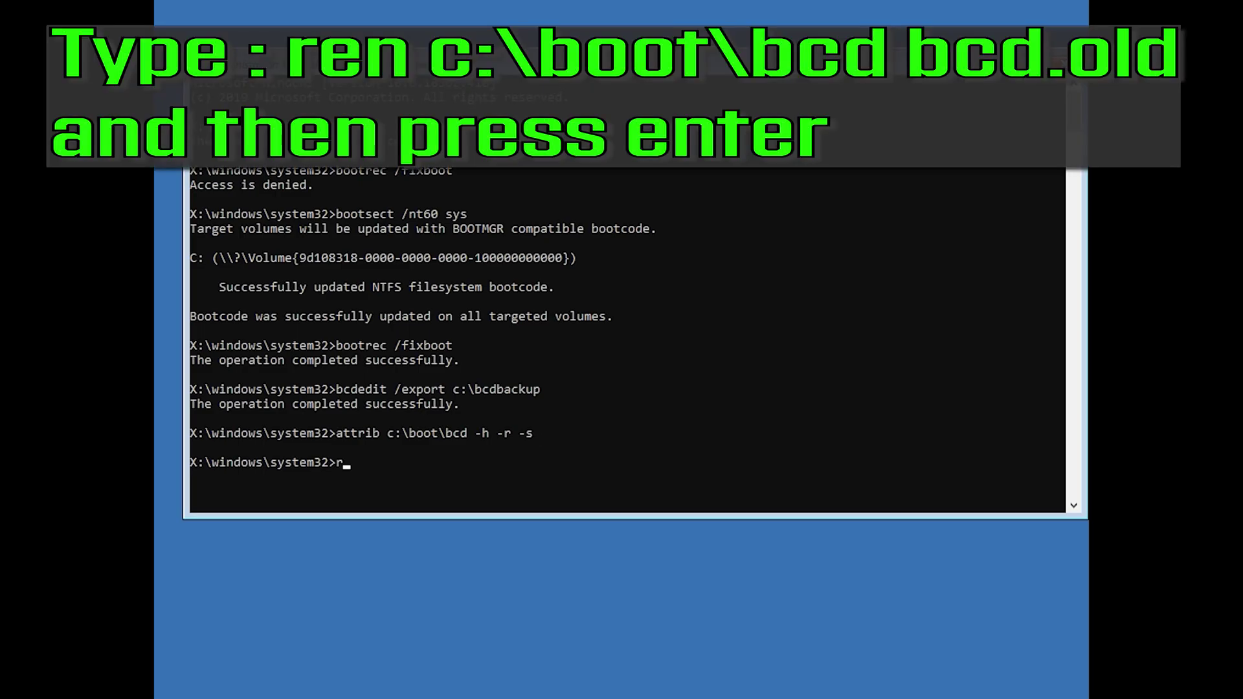
text(en c:\boot\bcd bcd.old)
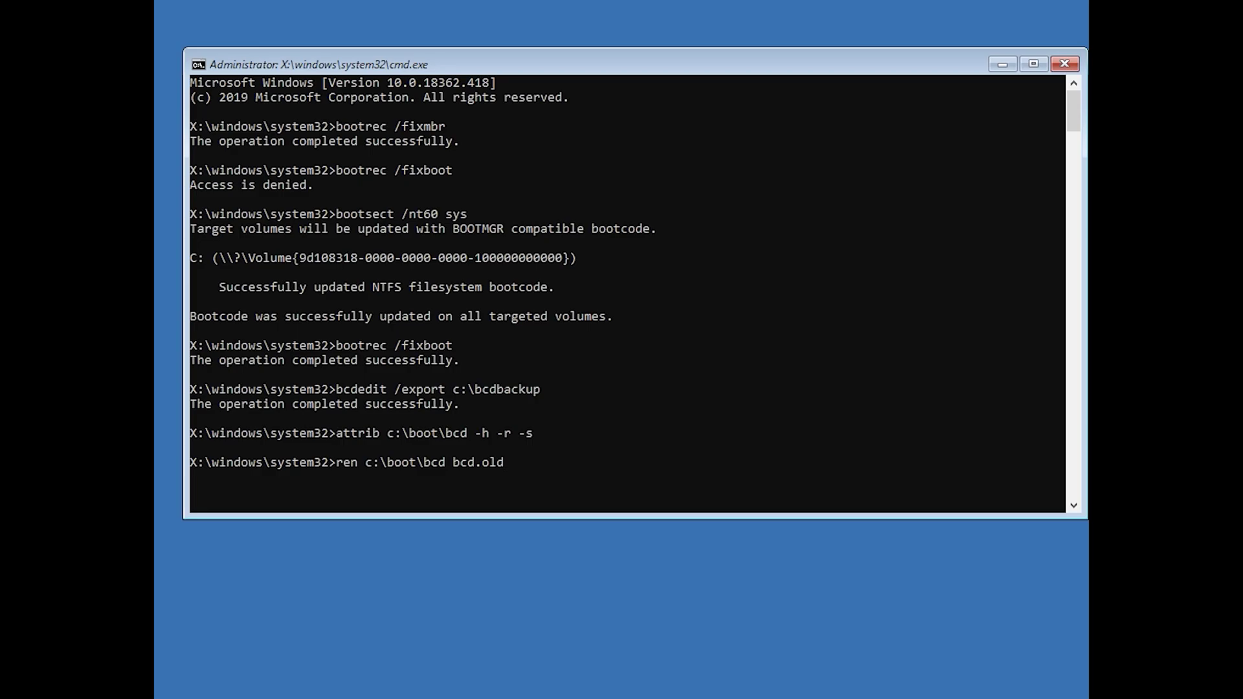
key(Return)
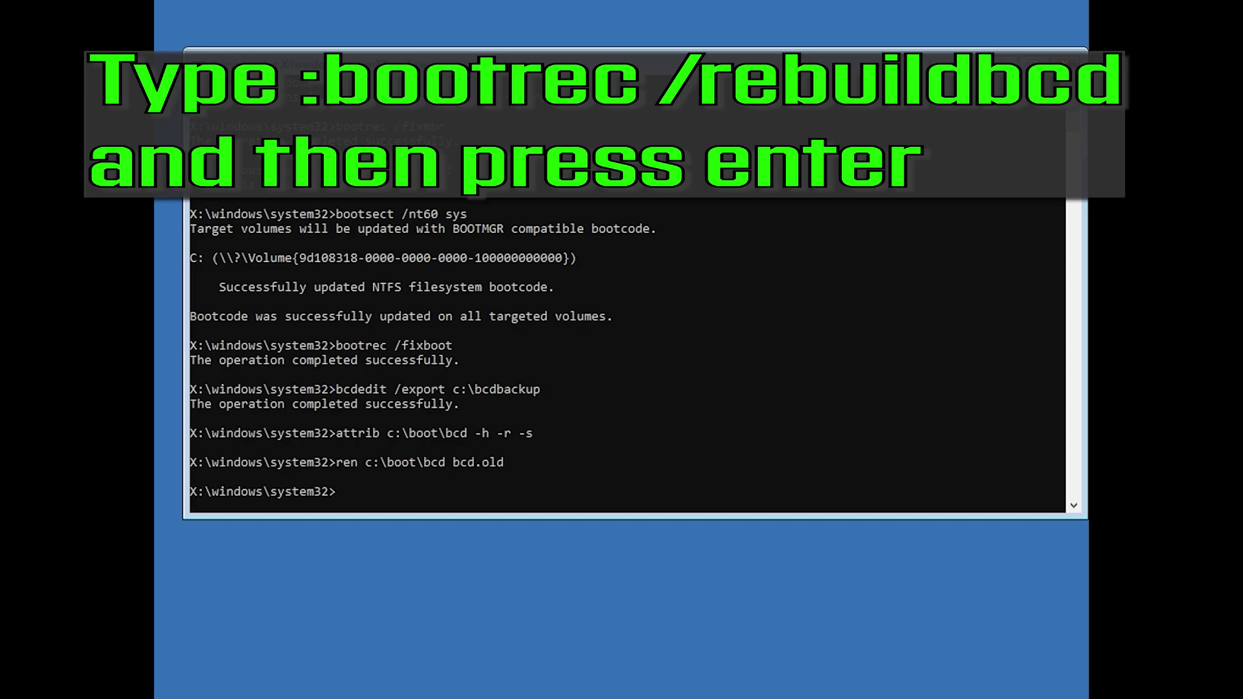
- Rebuild the boot configuration with bootrec /rebuildbcd, answering y to add the Windows installation to the boot list
text(bootrec /rebuildbcd)
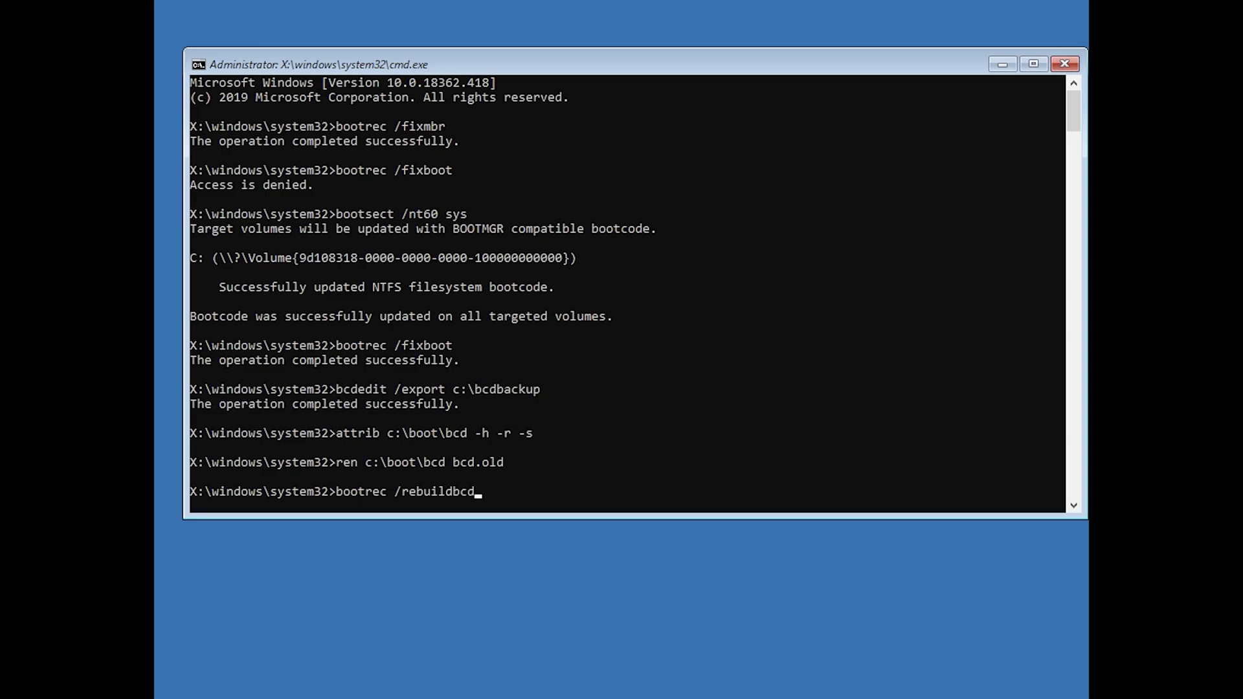
key(Return)
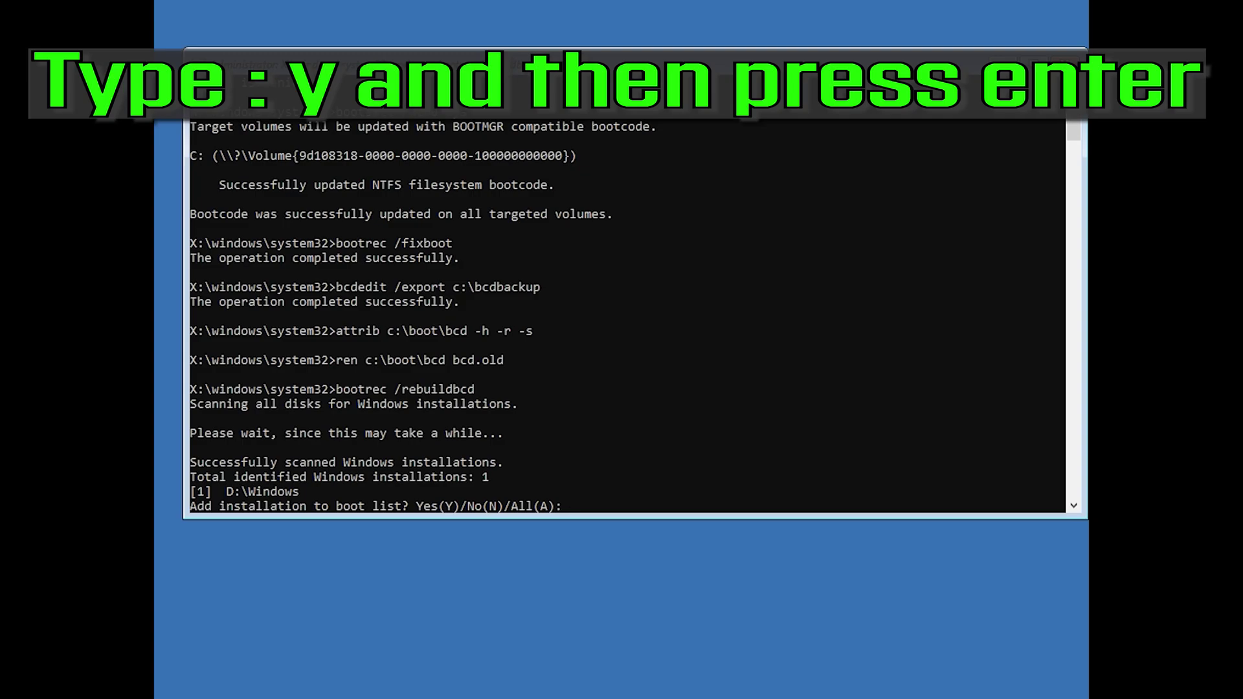
text(y)
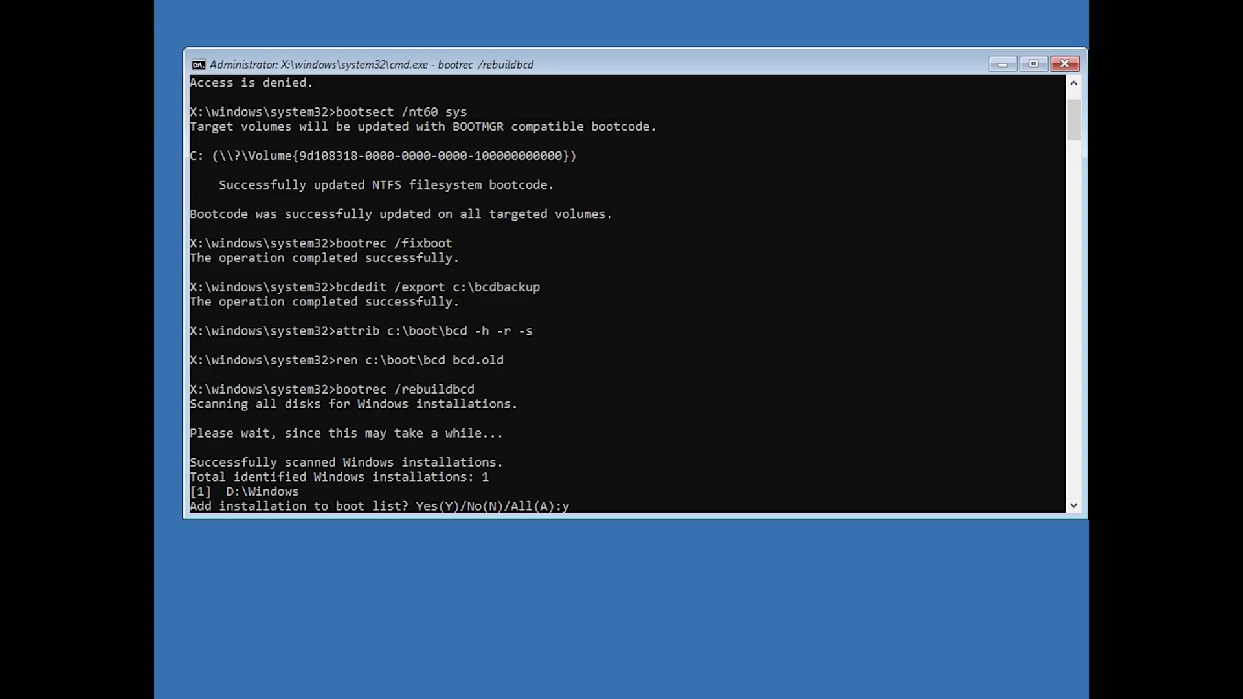
key(Return)
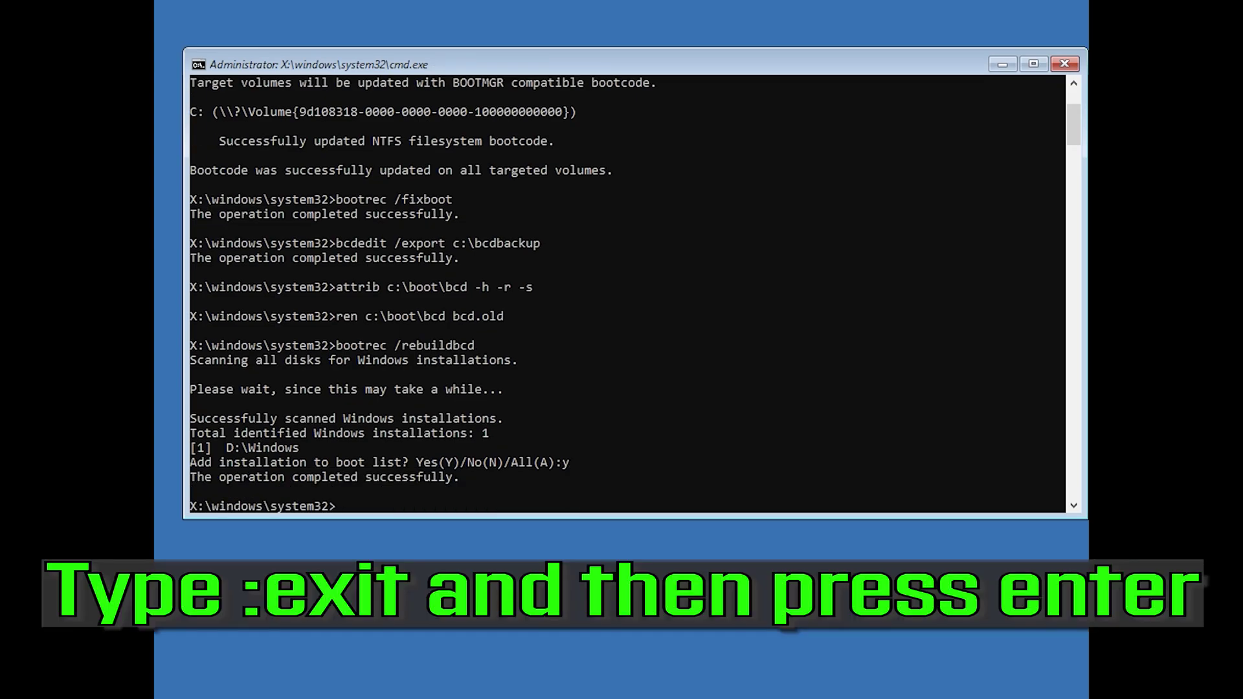
- Close the command prompt with exit and continue to Windows 10 to restart the PC
text(exit)
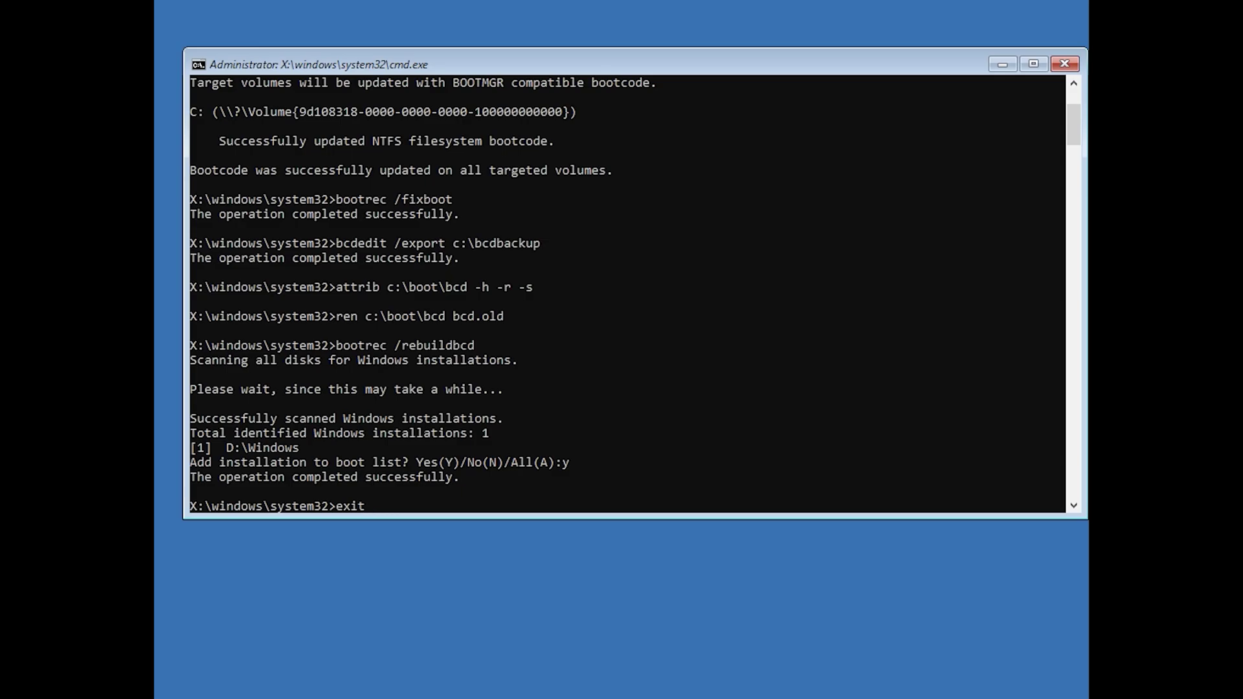
key(Return)
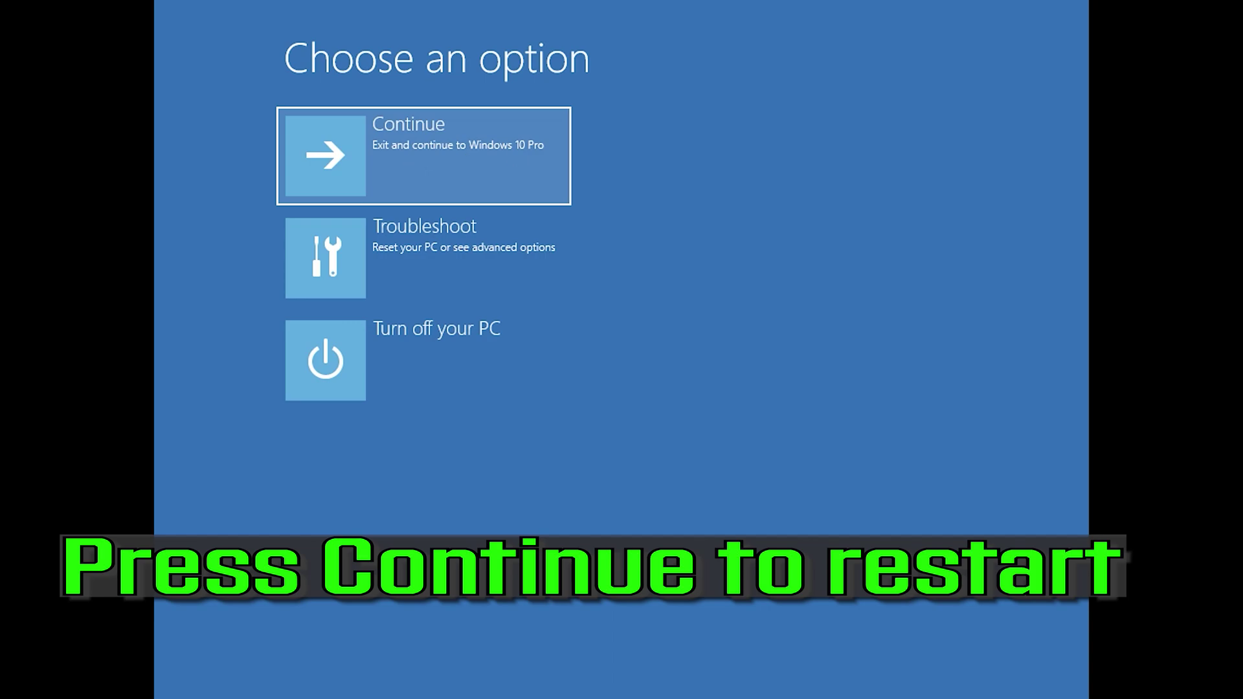
click(476, 148)
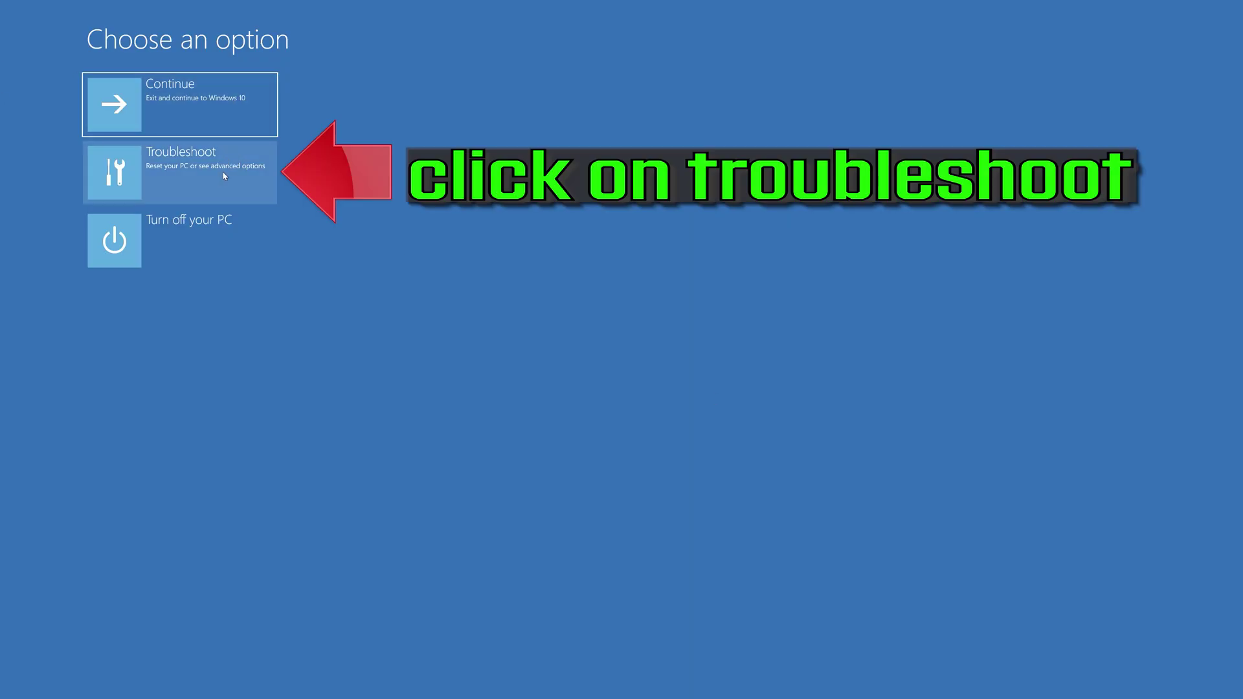
- Open System Restore from the advanced troubleshooting options, choosing the listed account and continuing with a blank password
click(186, 184)
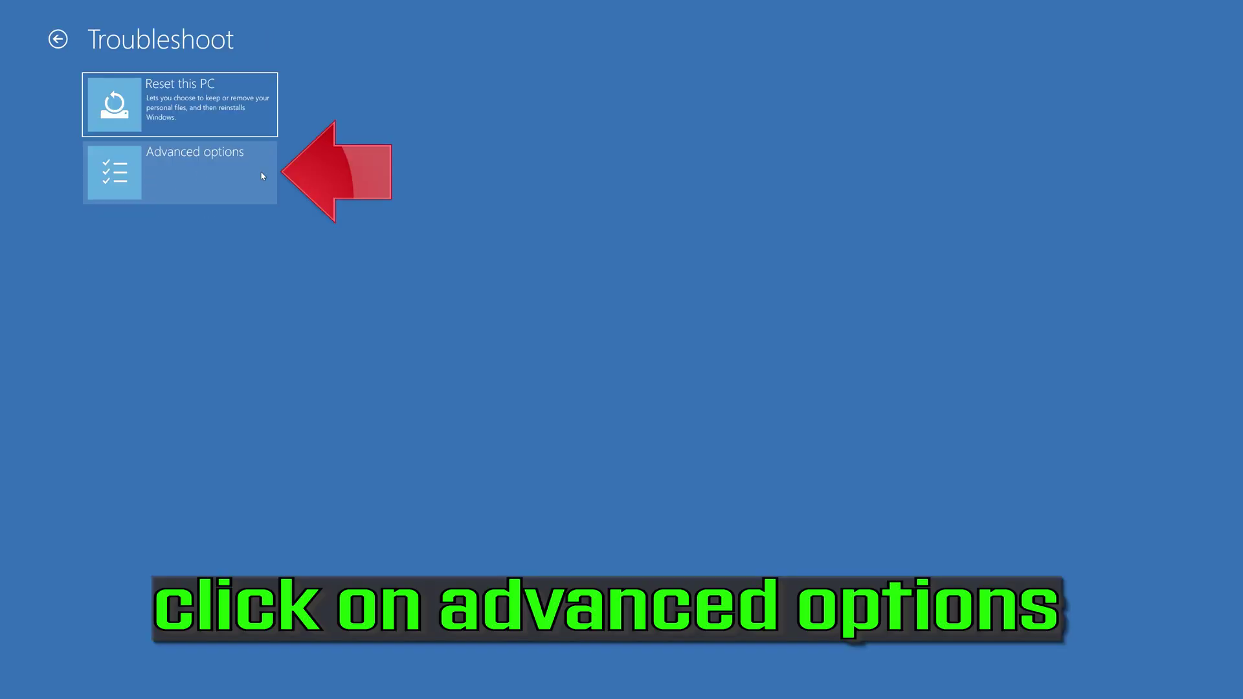
click(194, 181)
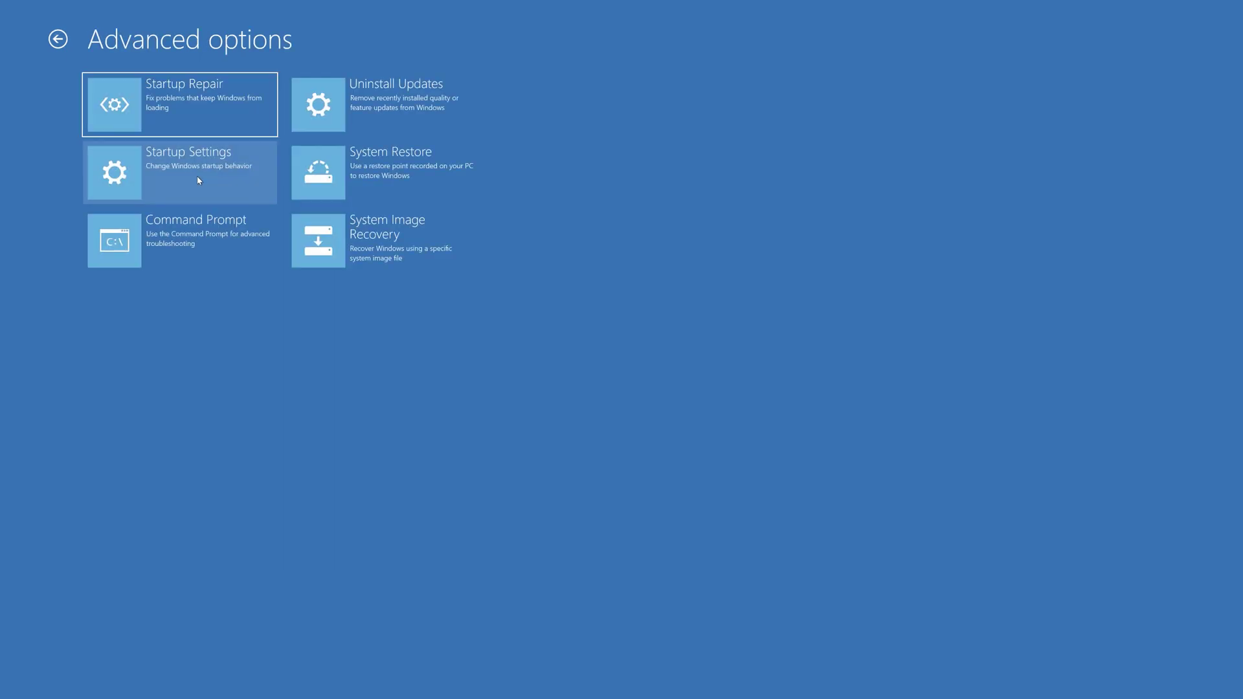
click(408, 189)
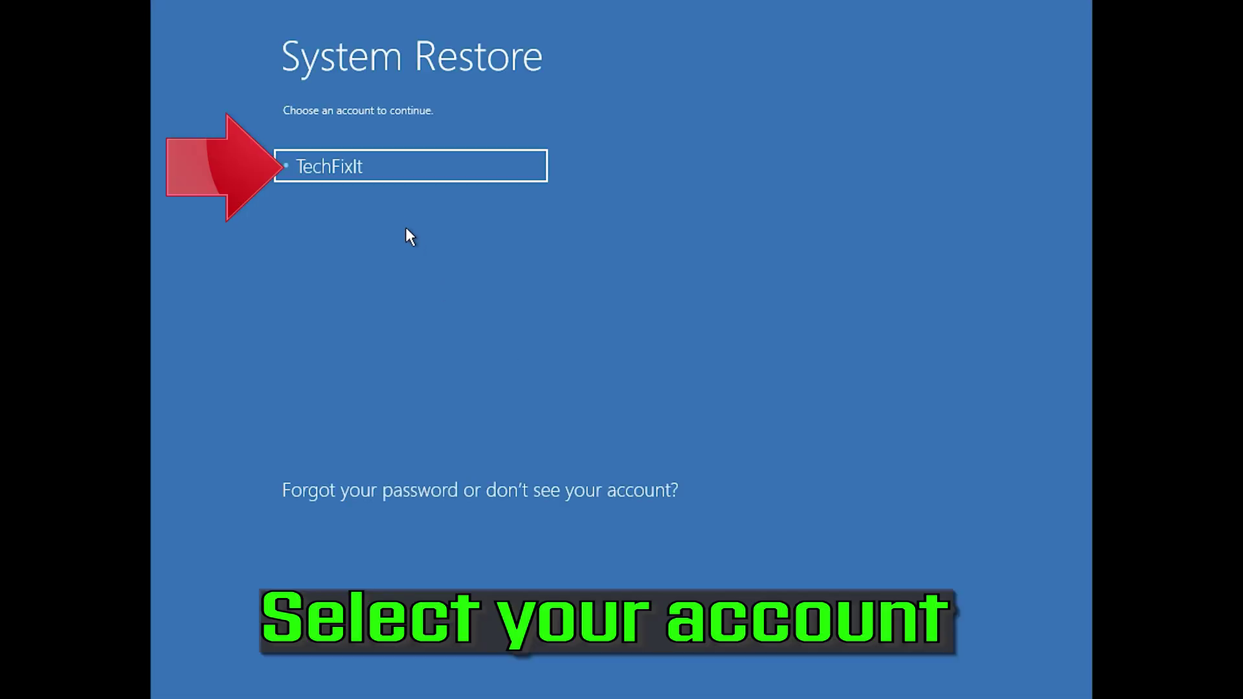
click(424, 165)
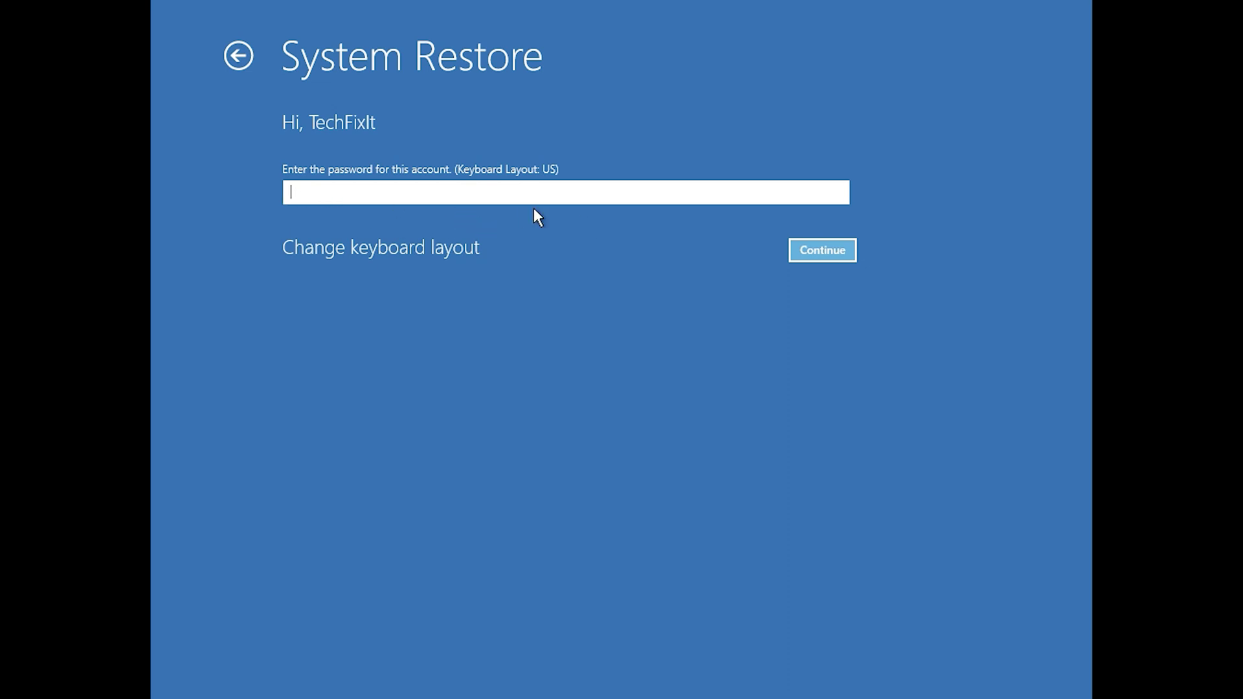
click(809, 253)
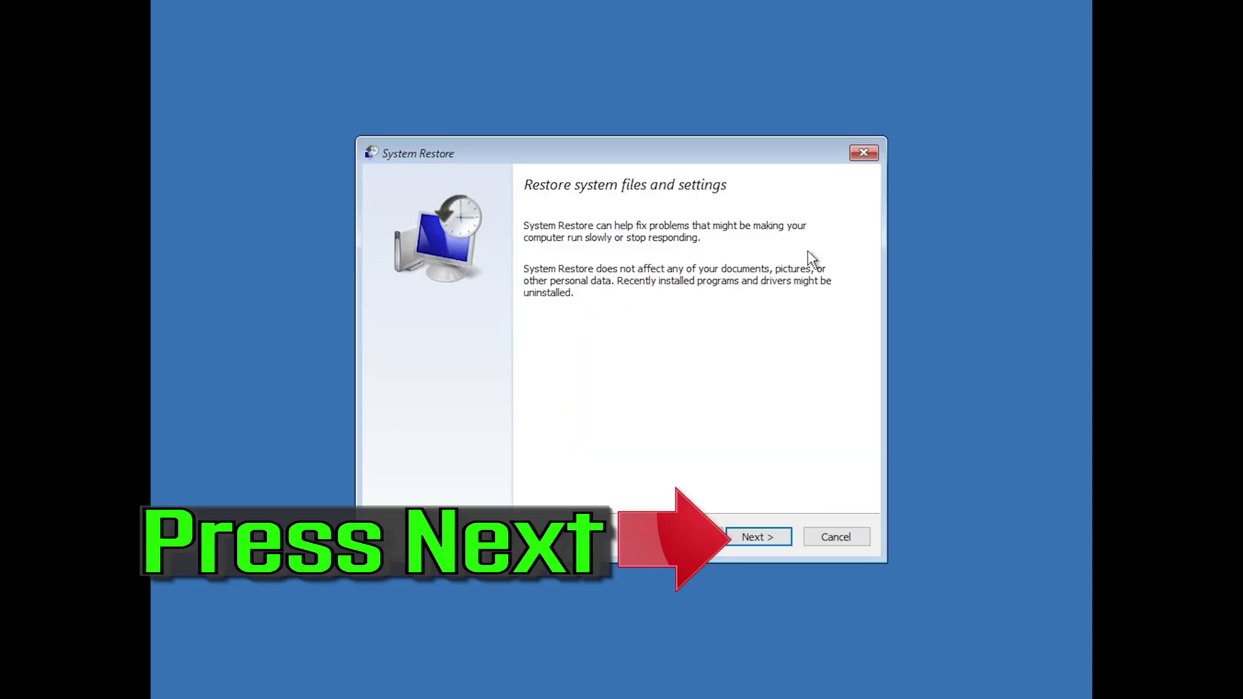
- Select the manual restore point dated 1/10/2020 12:21:42 AM and proceed to its confirmation page
click(771, 532)
click(756, 540)
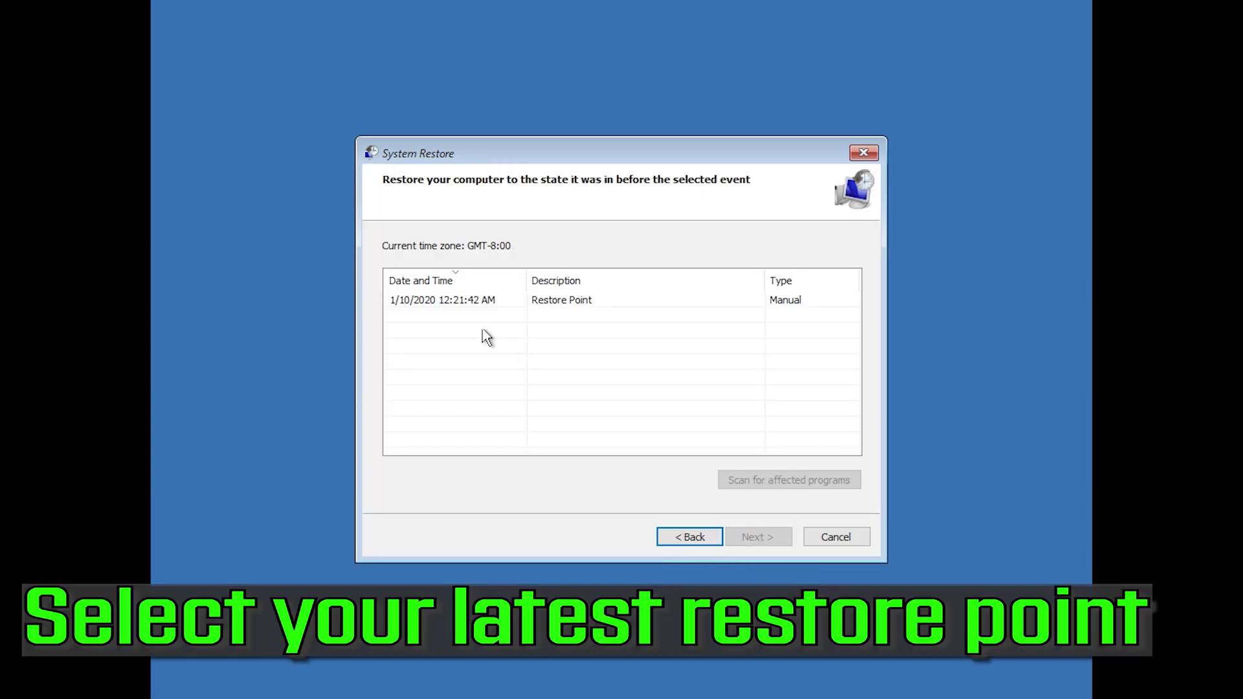
click(447, 303)
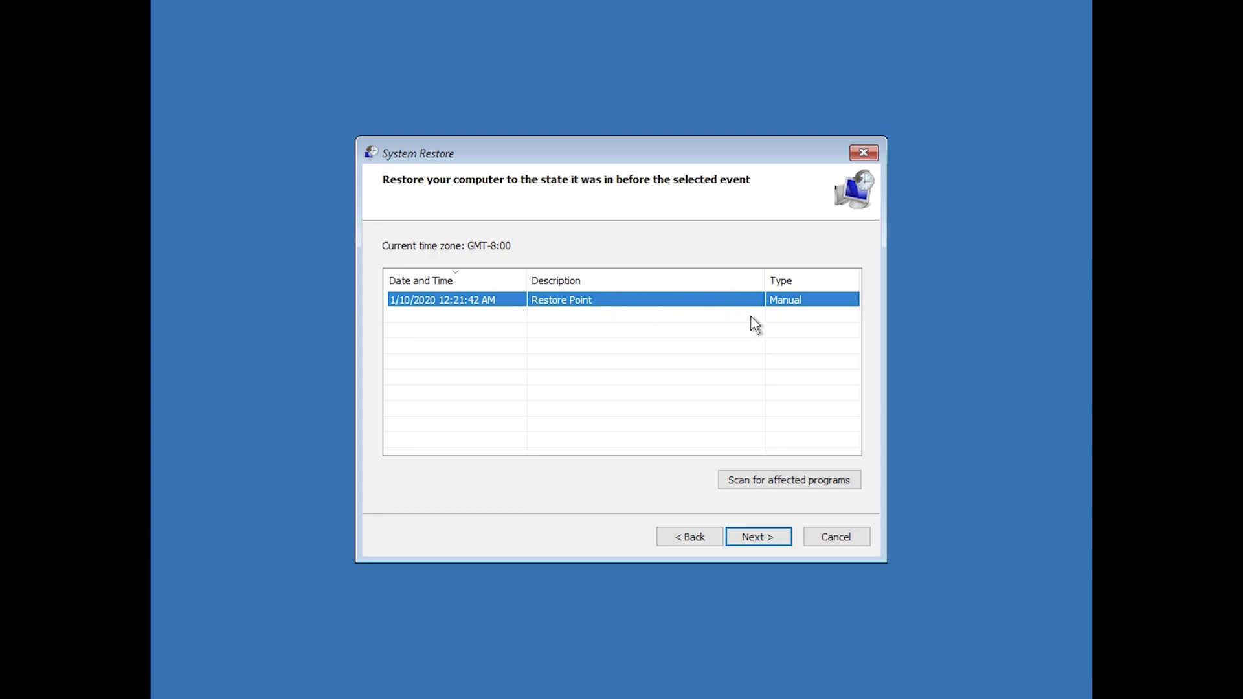
click(757, 537)
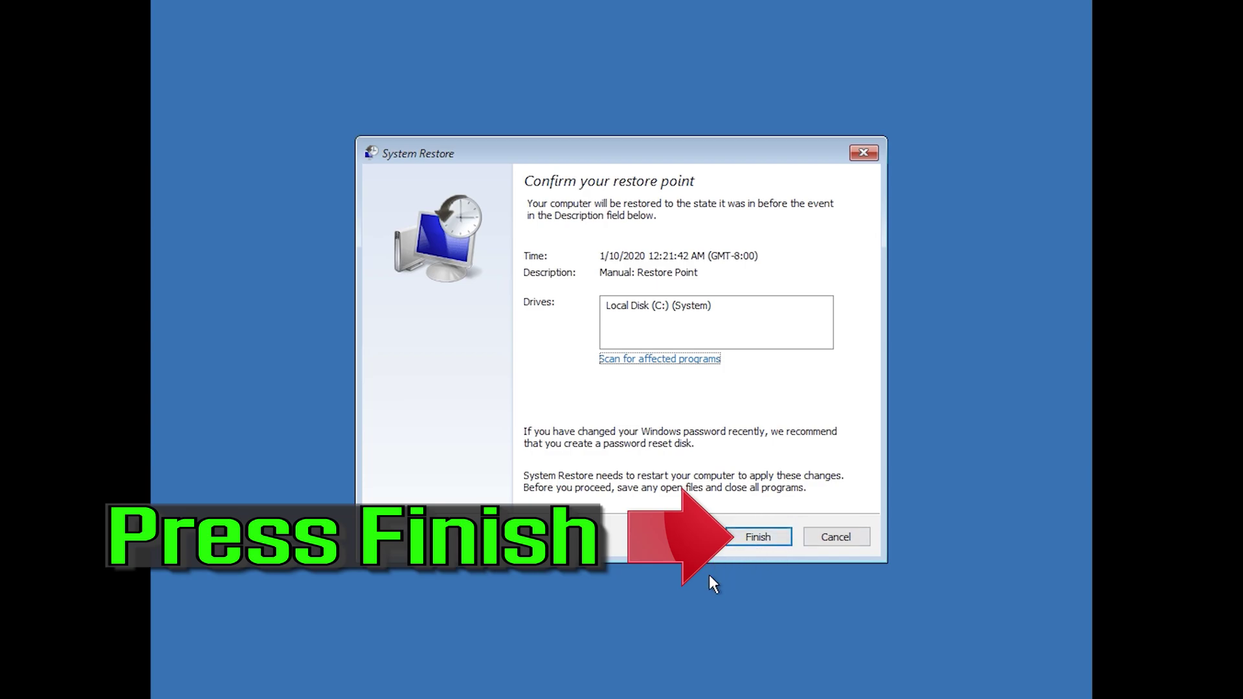
- Run the system restore, restart the PC when it completes, and dismiss the completion message on the desktop
click(759, 539)
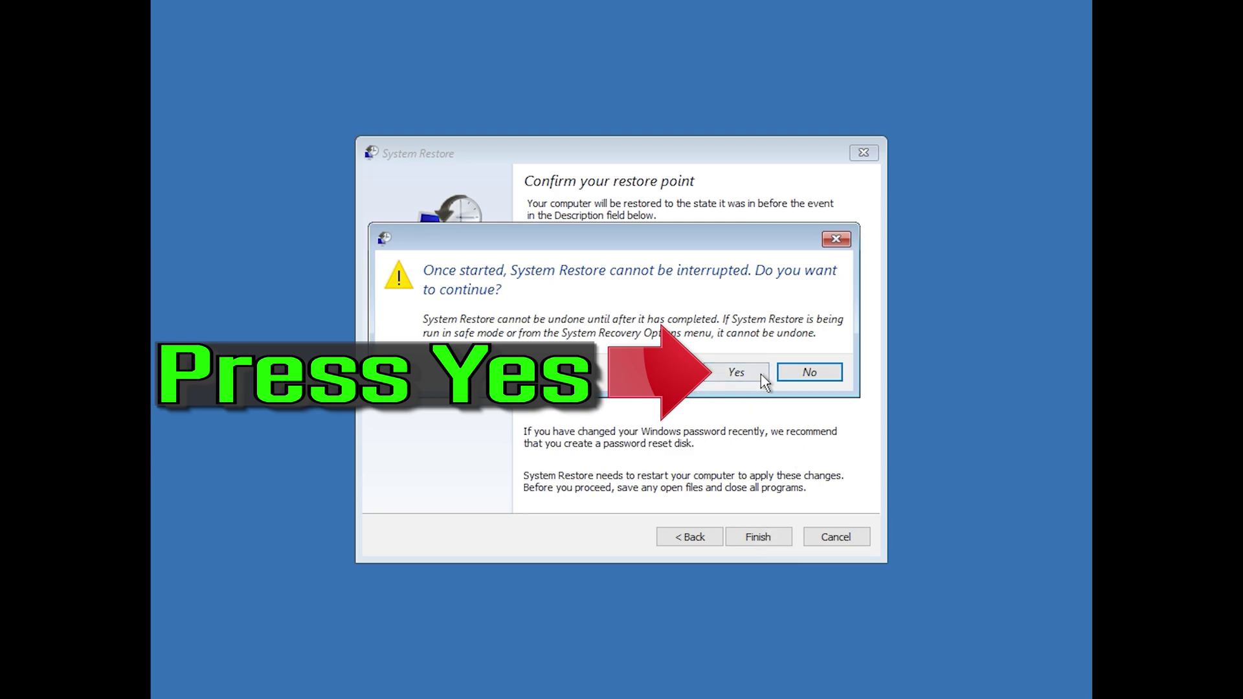
click(735, 374)
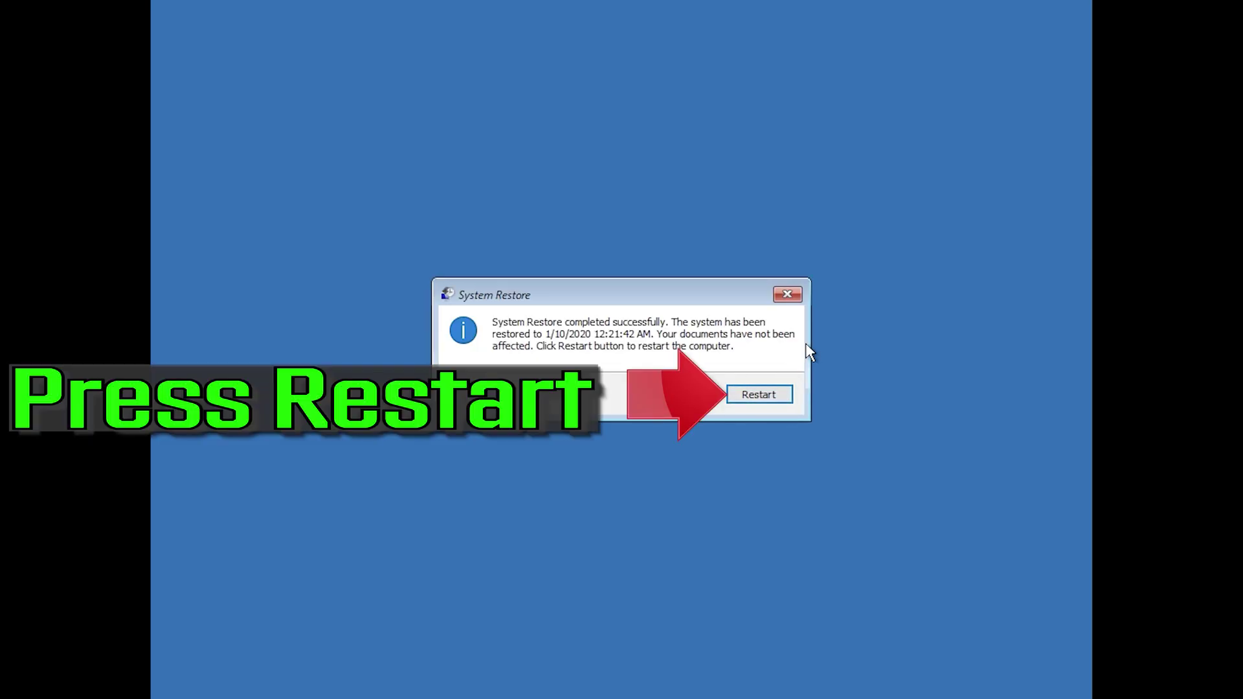
click(748, 399)
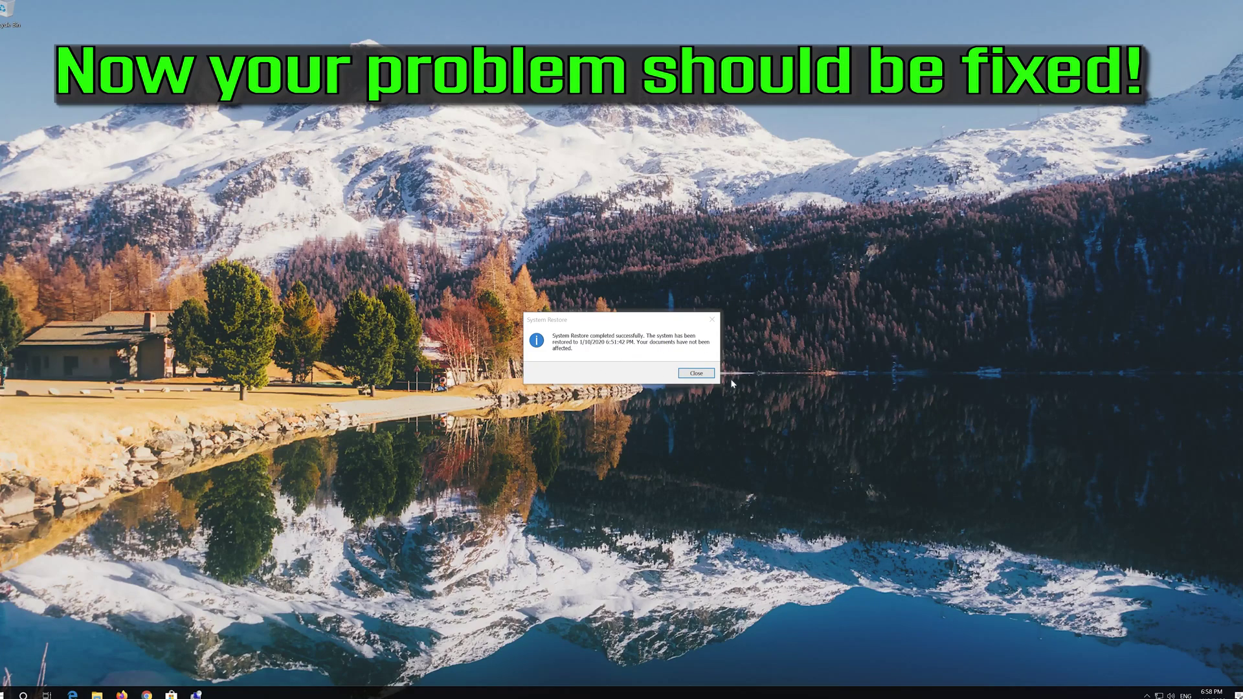
click(695, 374)
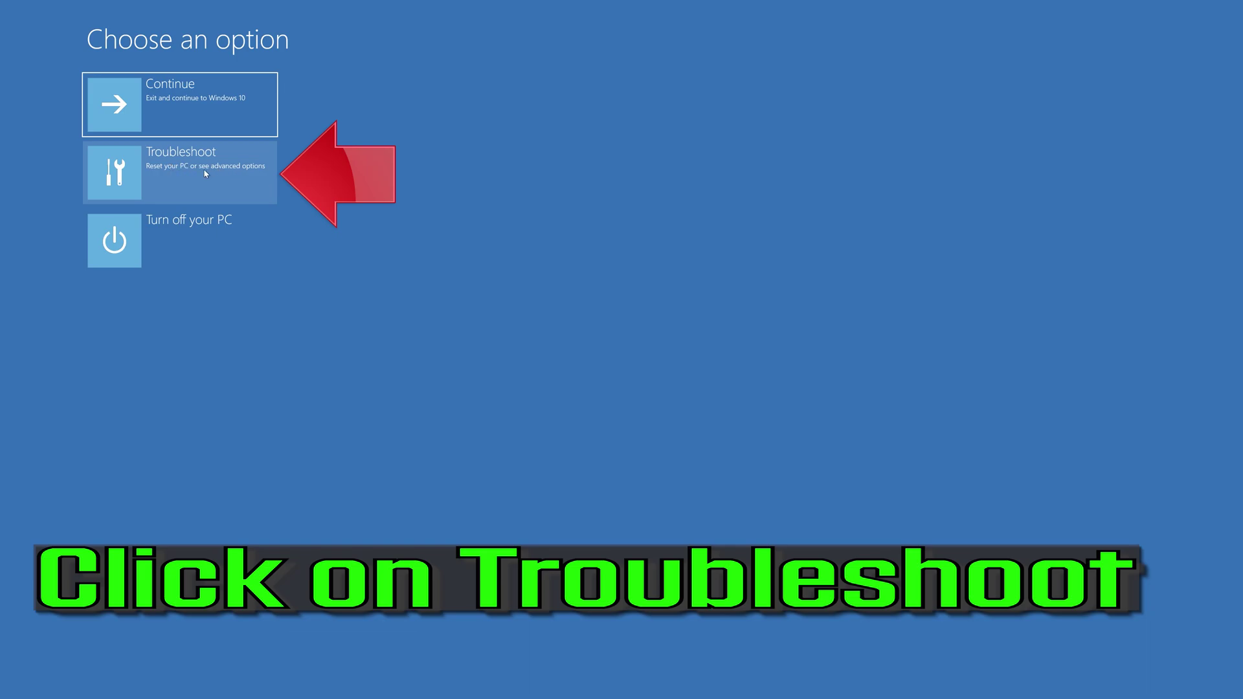
- Start Reset this PC from the troubleshooting options with the Keep my files option
click(205, 174)
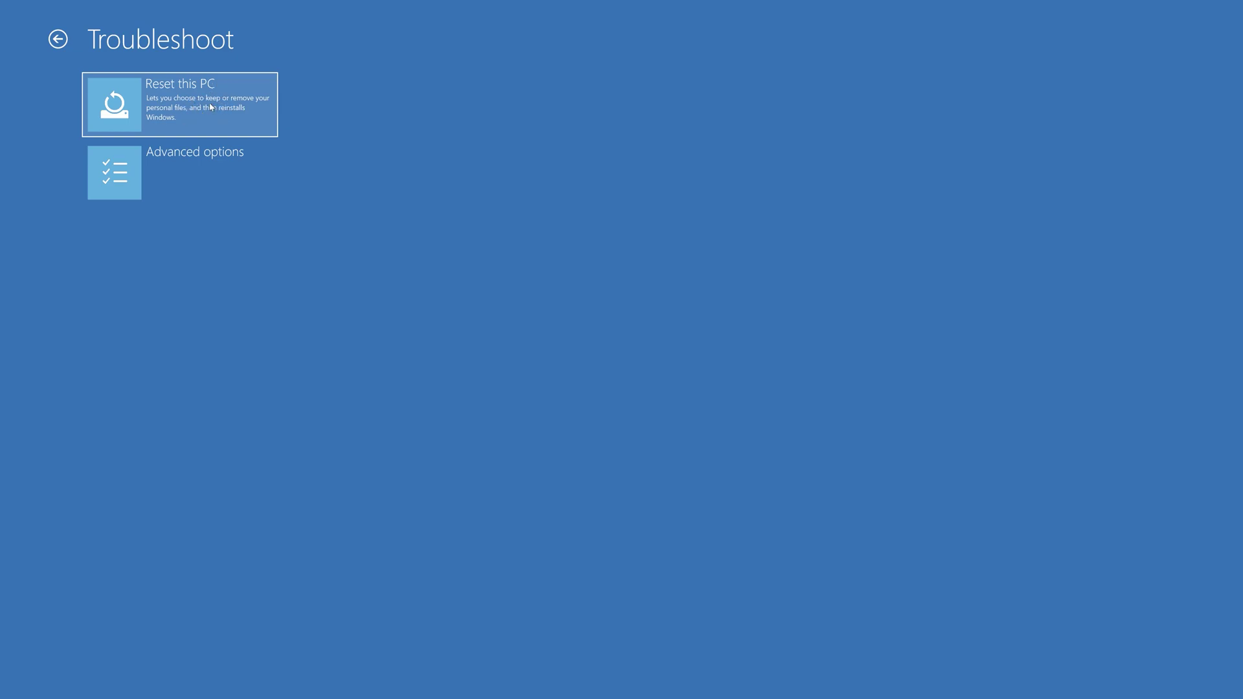
click(211, 107)
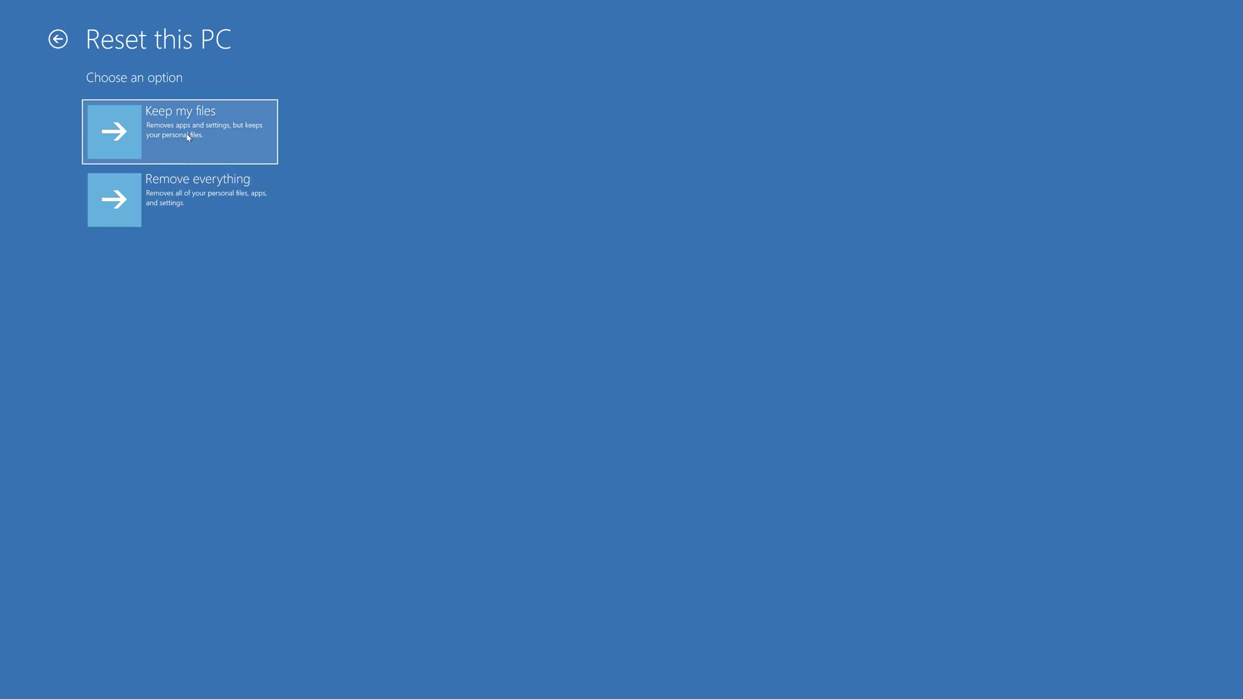
click(187, 136)
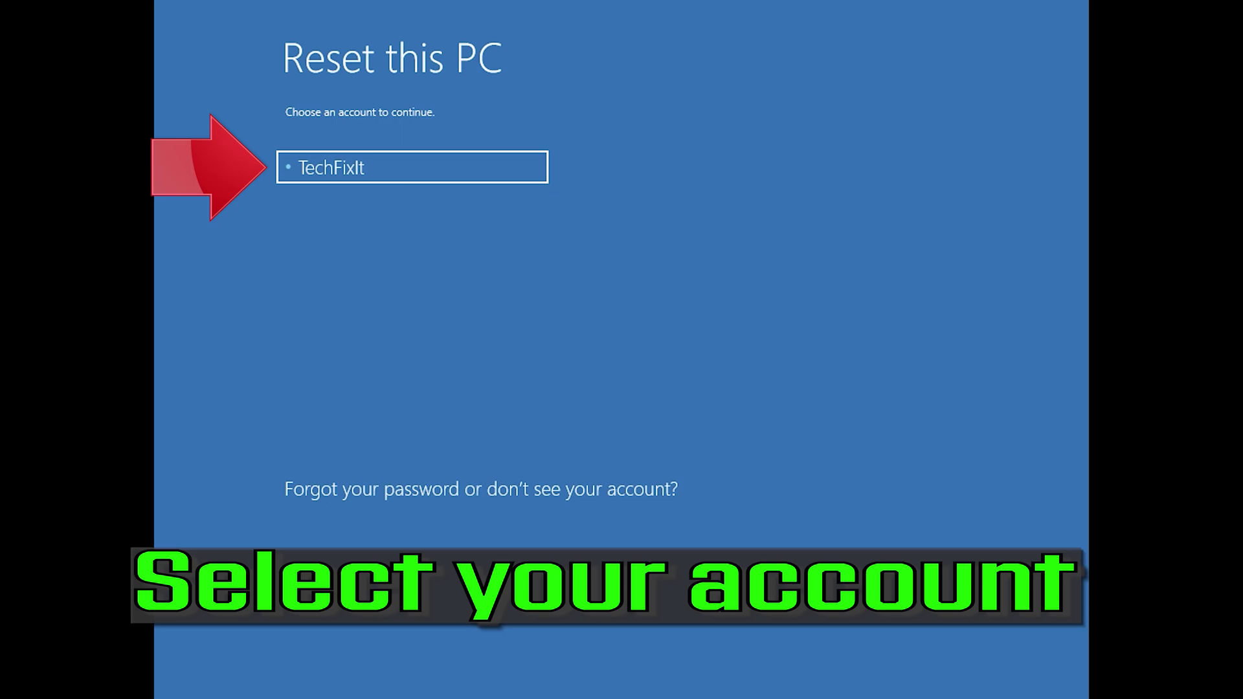
- Choose the listed account for the reset, continue with a blank password, and start resetting the PC
click(465, 163)
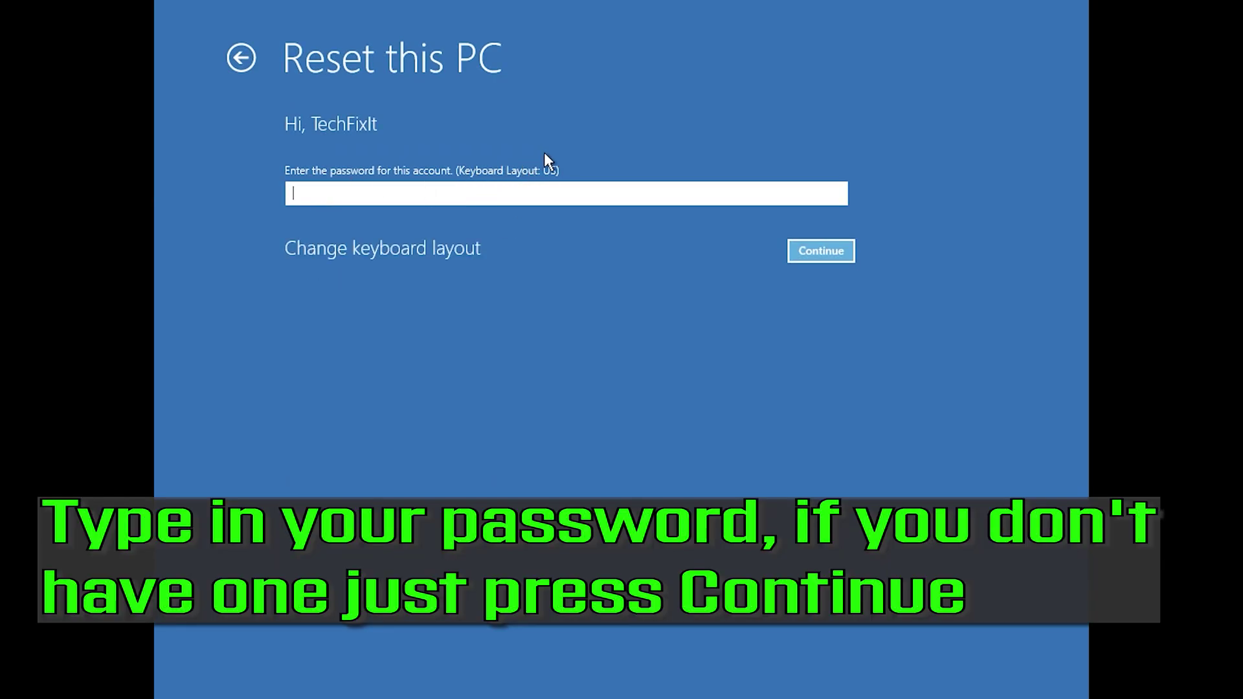
click(803, 256)
click(809, 258)
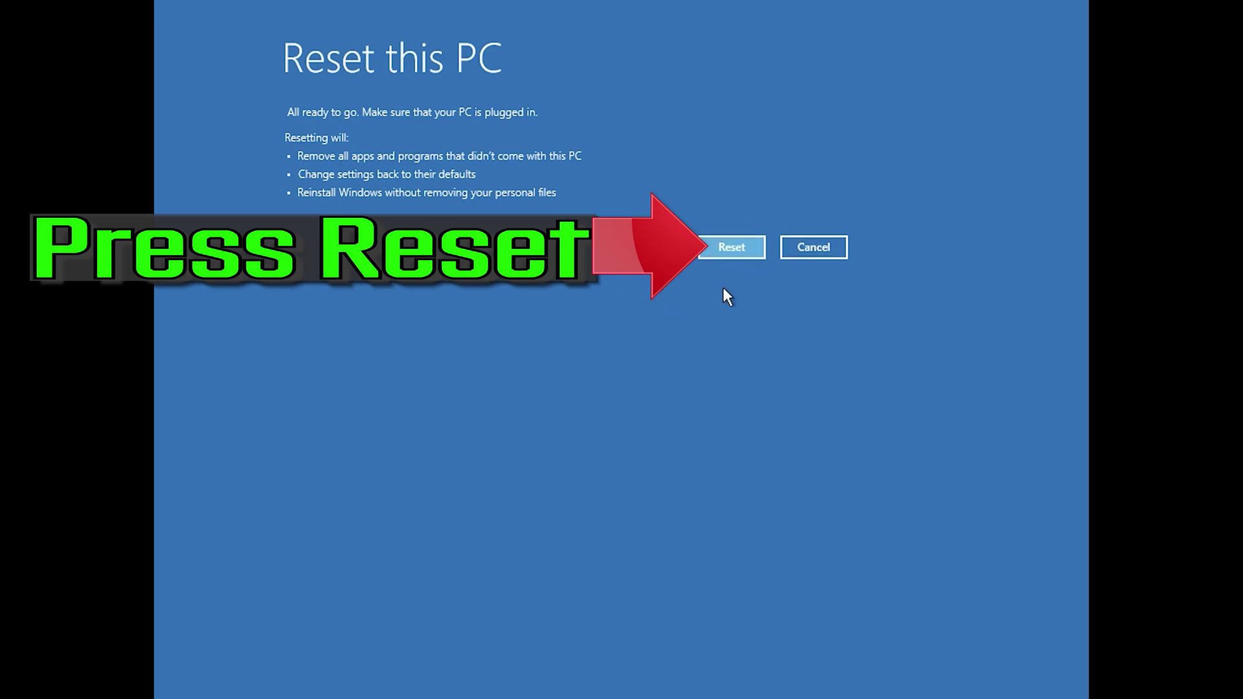
click(739, 251)
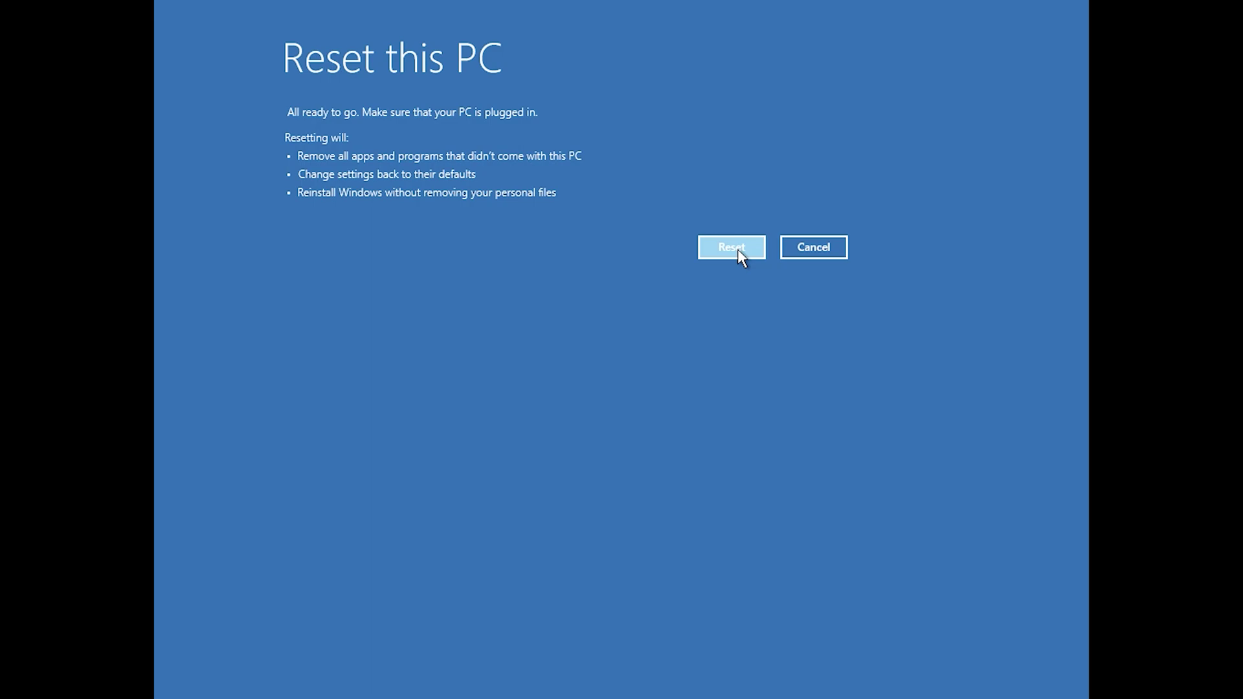